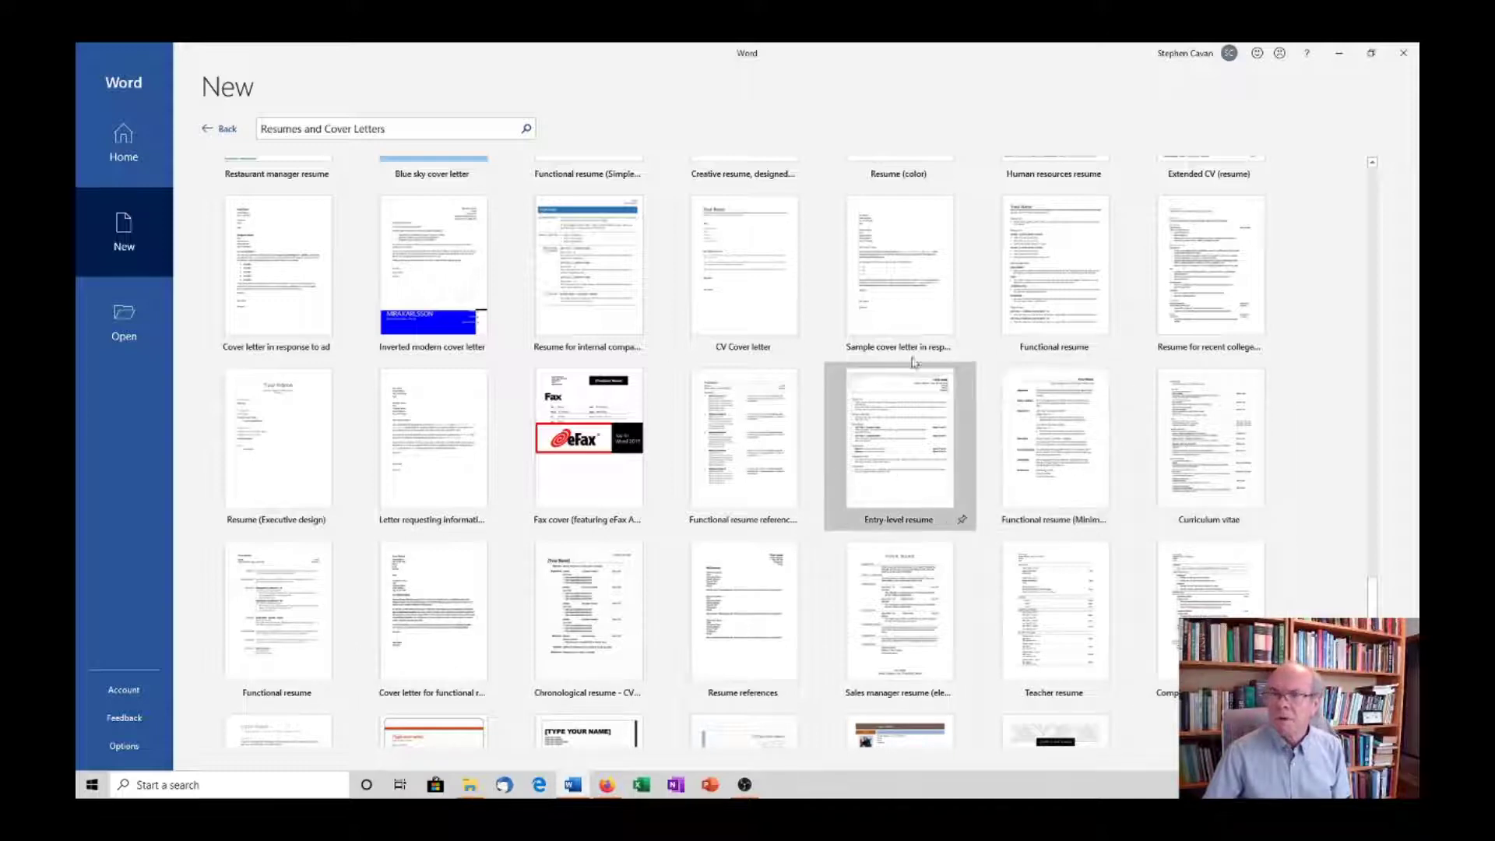
Browse the Resumes and Cover Letters template gallery to compare the available resume and cover letter designs.
scroll(1051, 545, down, 3)
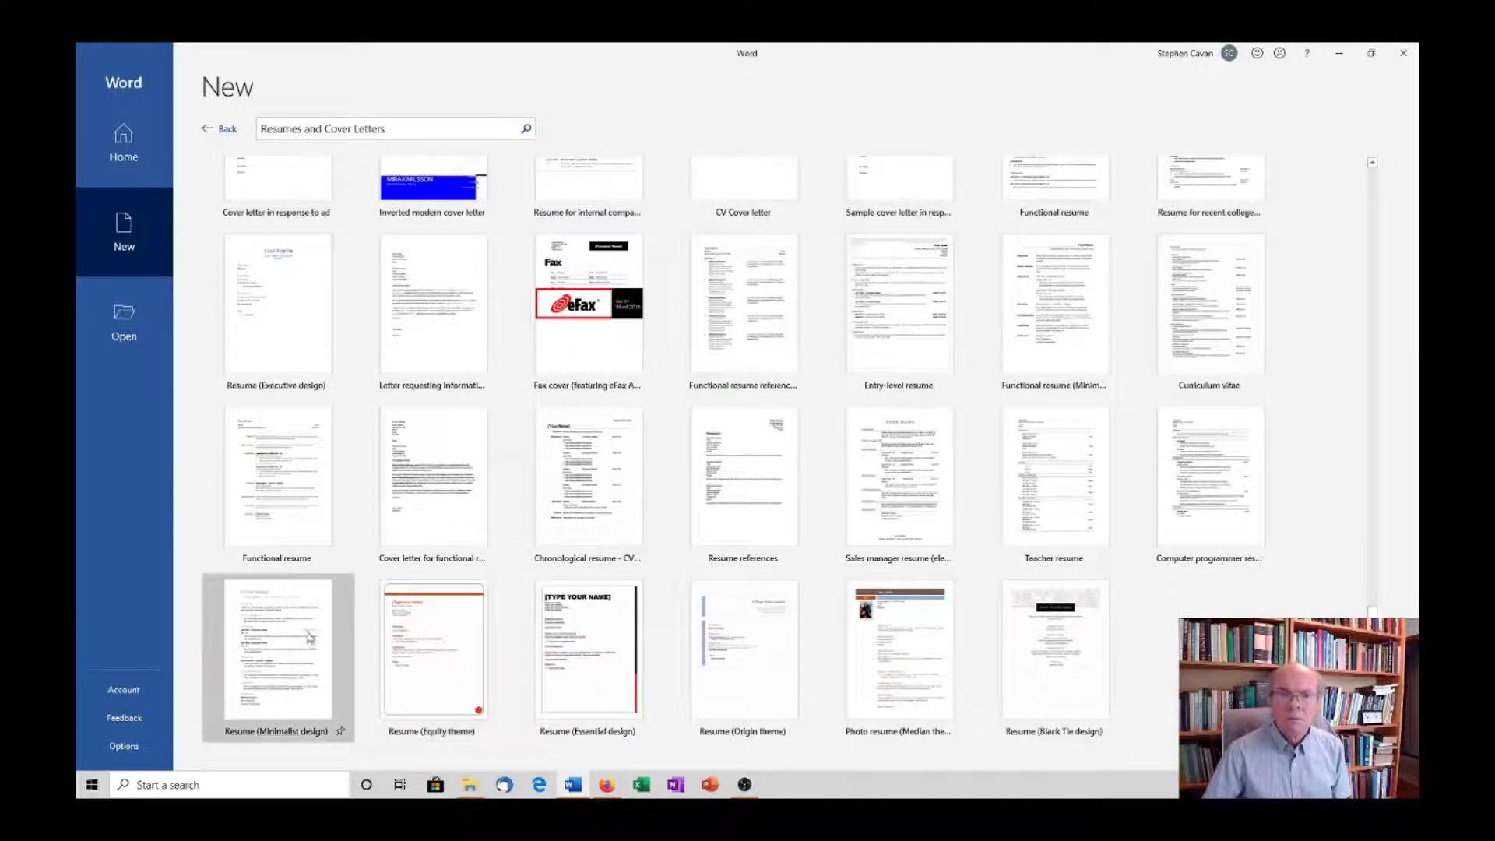
scroll(327, 529, up, 3)
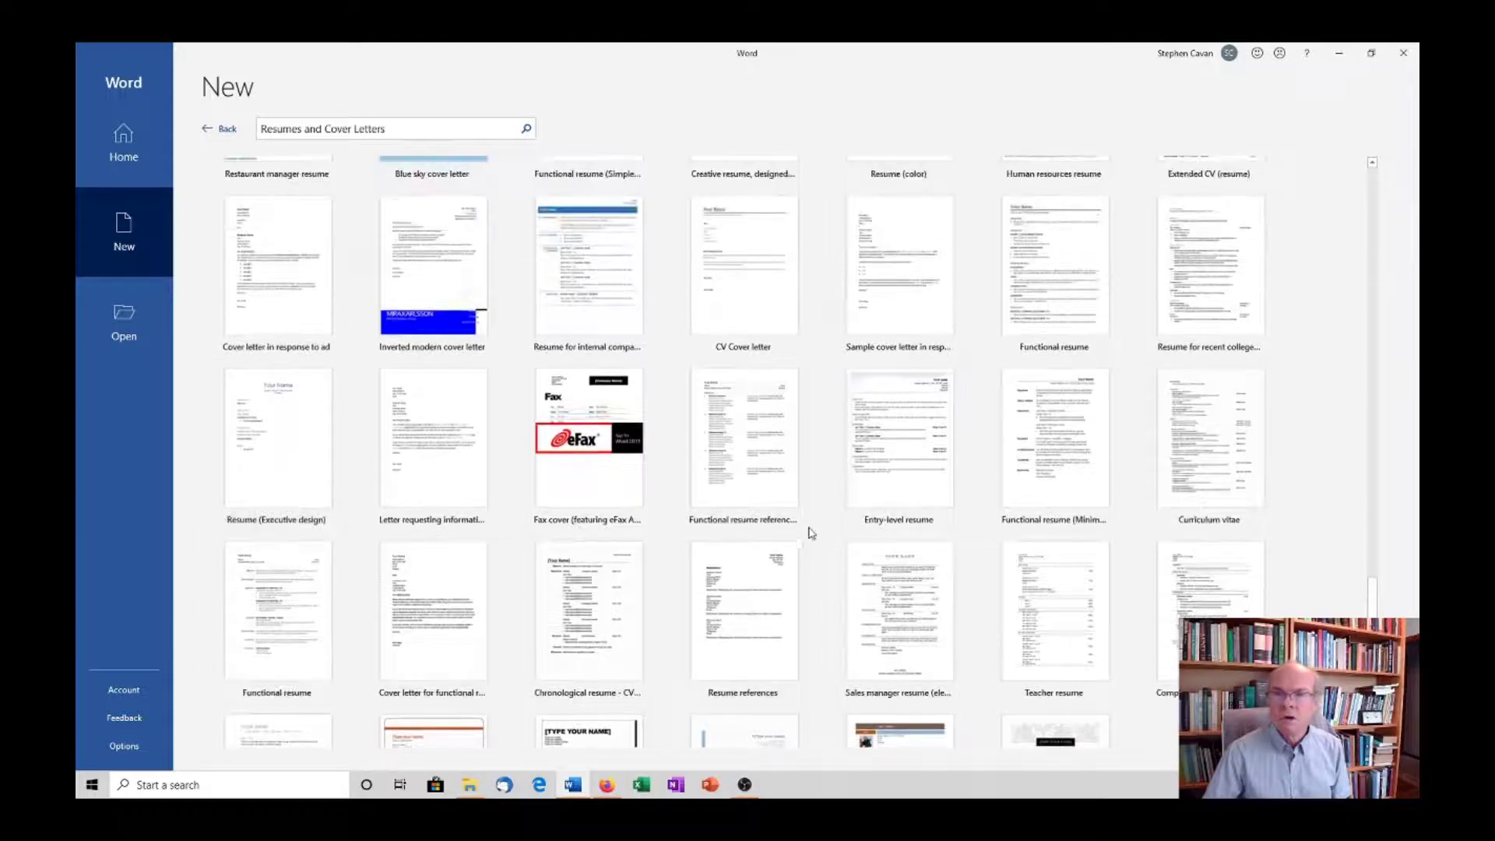
scroll(895, 514, up, 3)
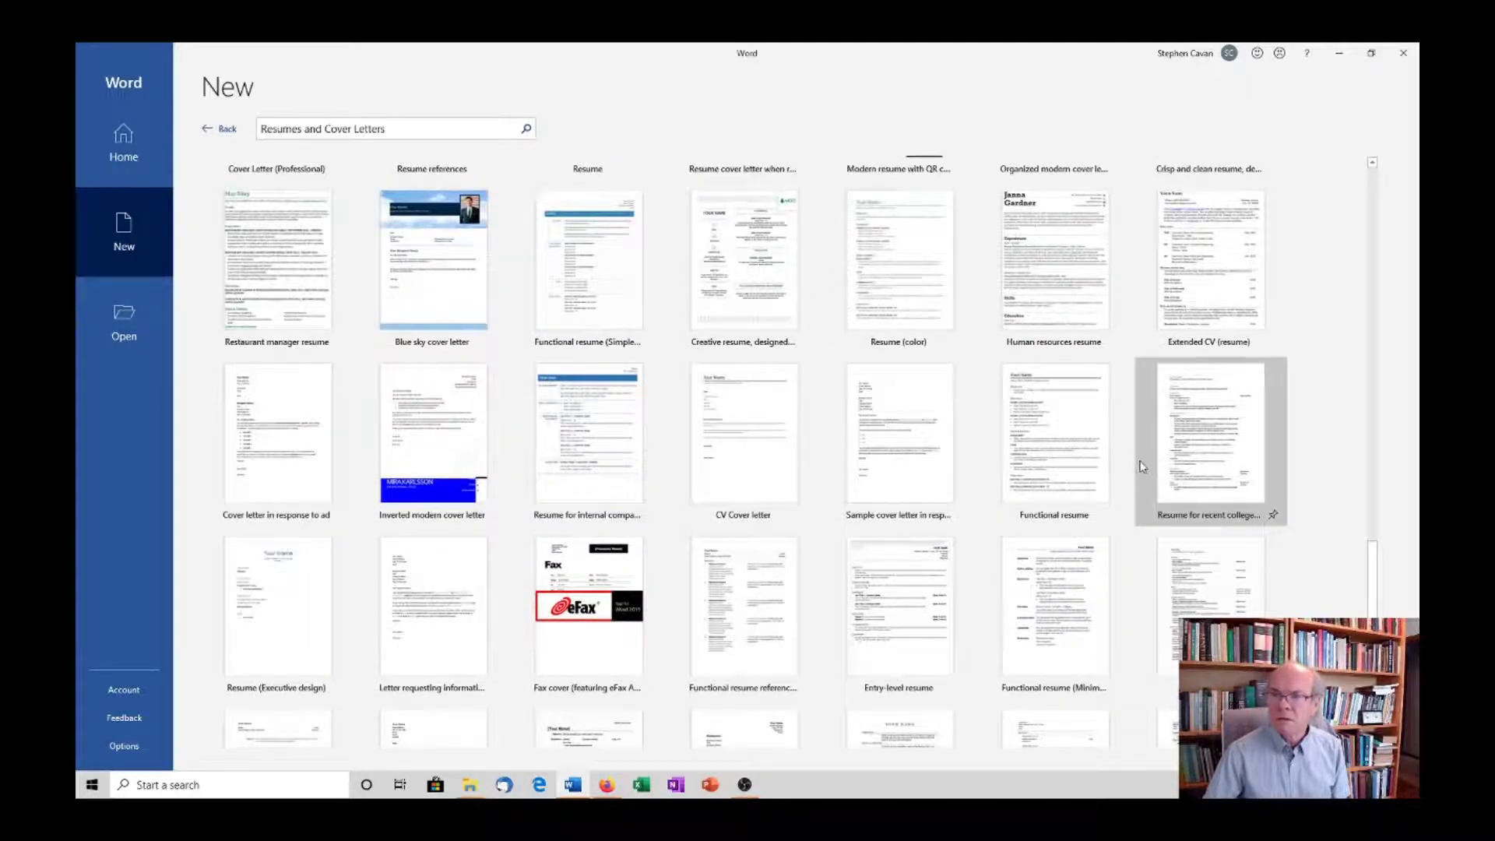
scroll(1142, 466, up, 1)
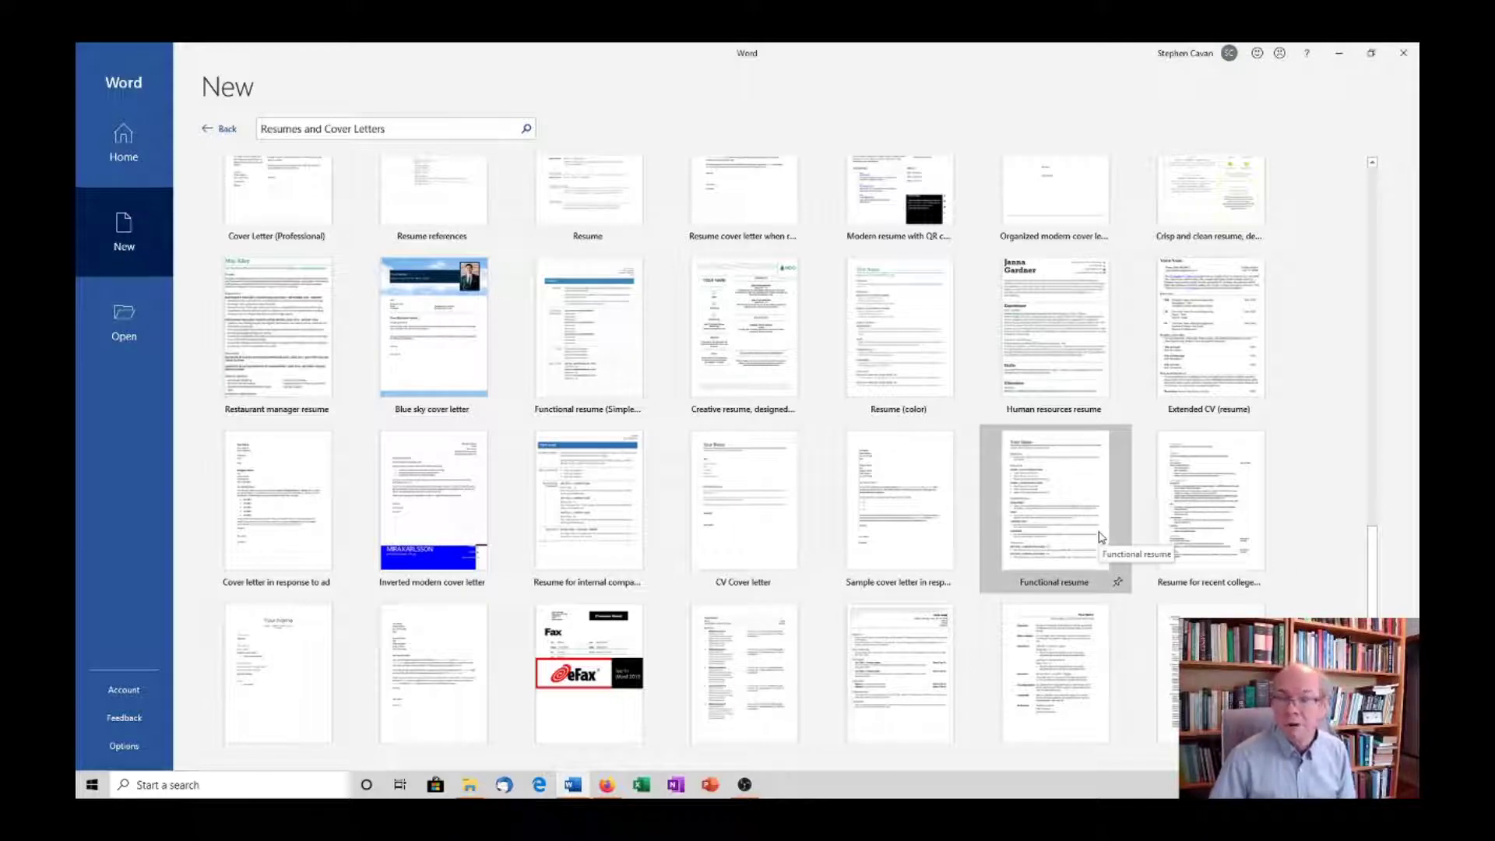
scroll(1101, 537, up, 2)
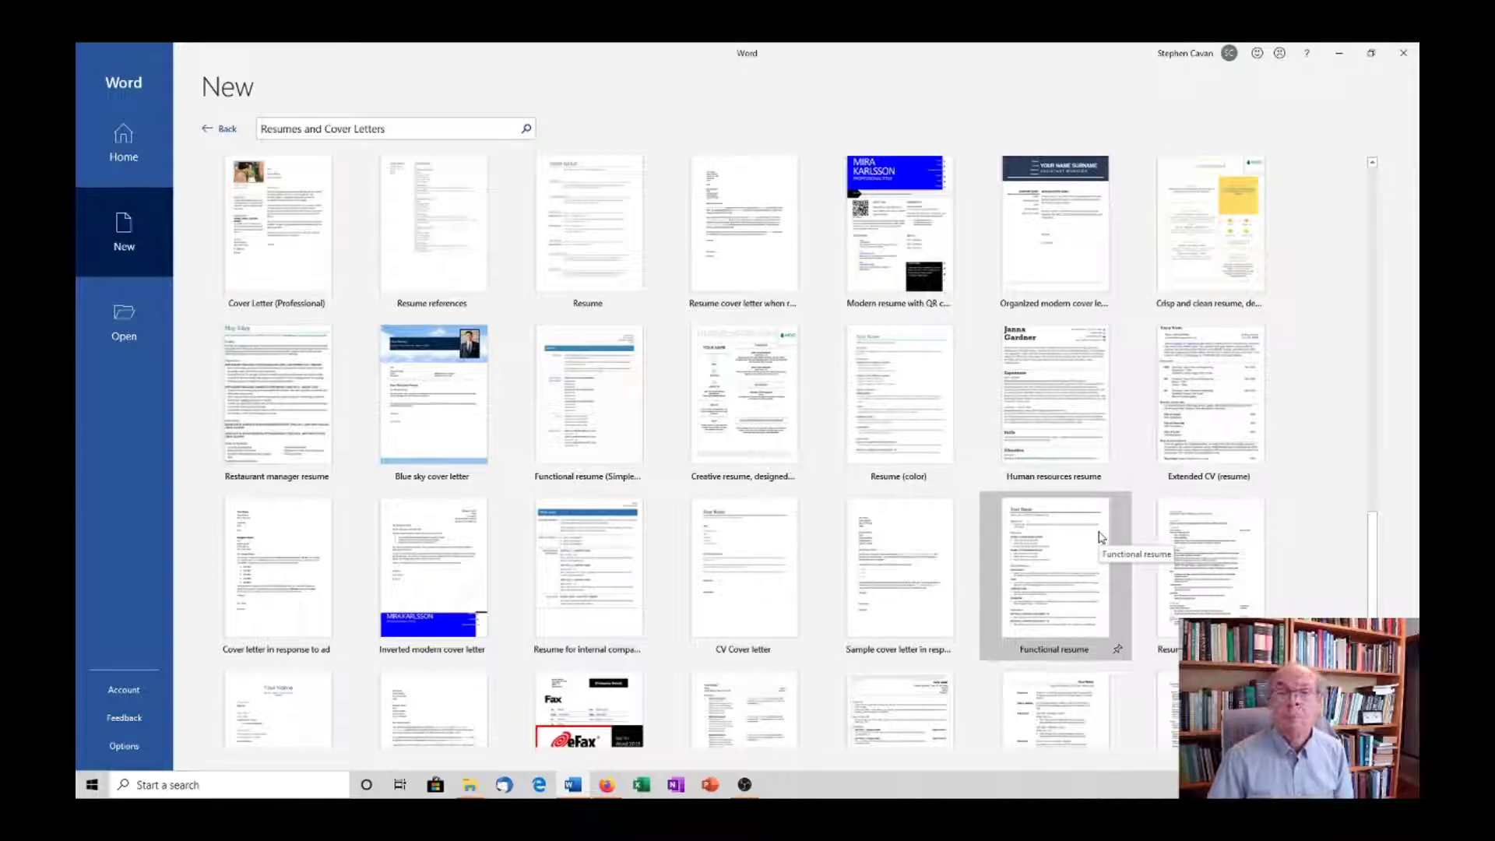
scroll(1100, 537, up, 1)
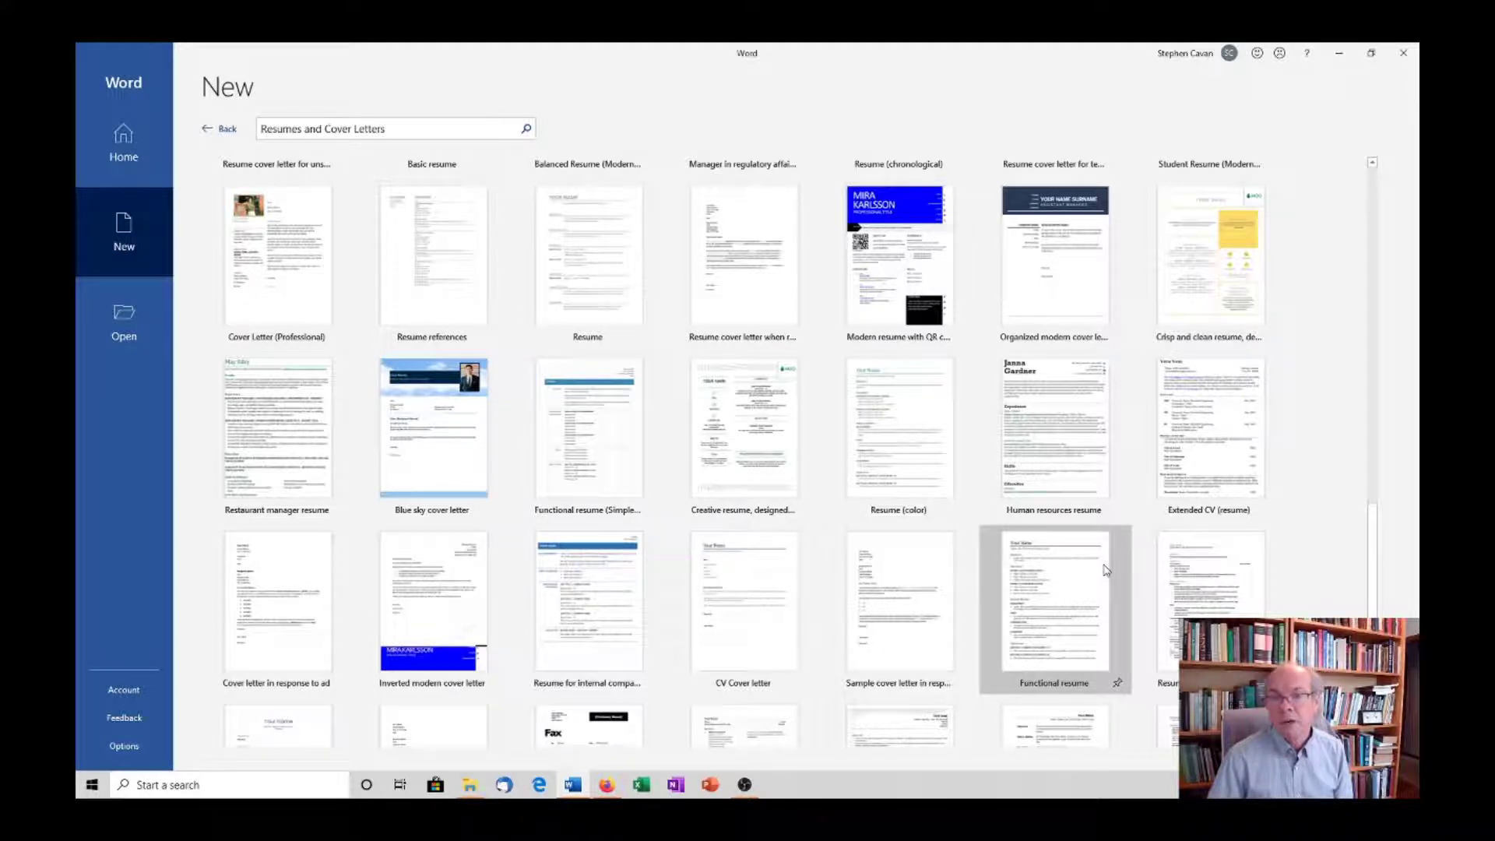
scroll(1106, 571, up, 1)
scroll(1106, 571, down, 3)
scroll(1078, 568, up, 3)
scroll(1061, 563, up, 1)
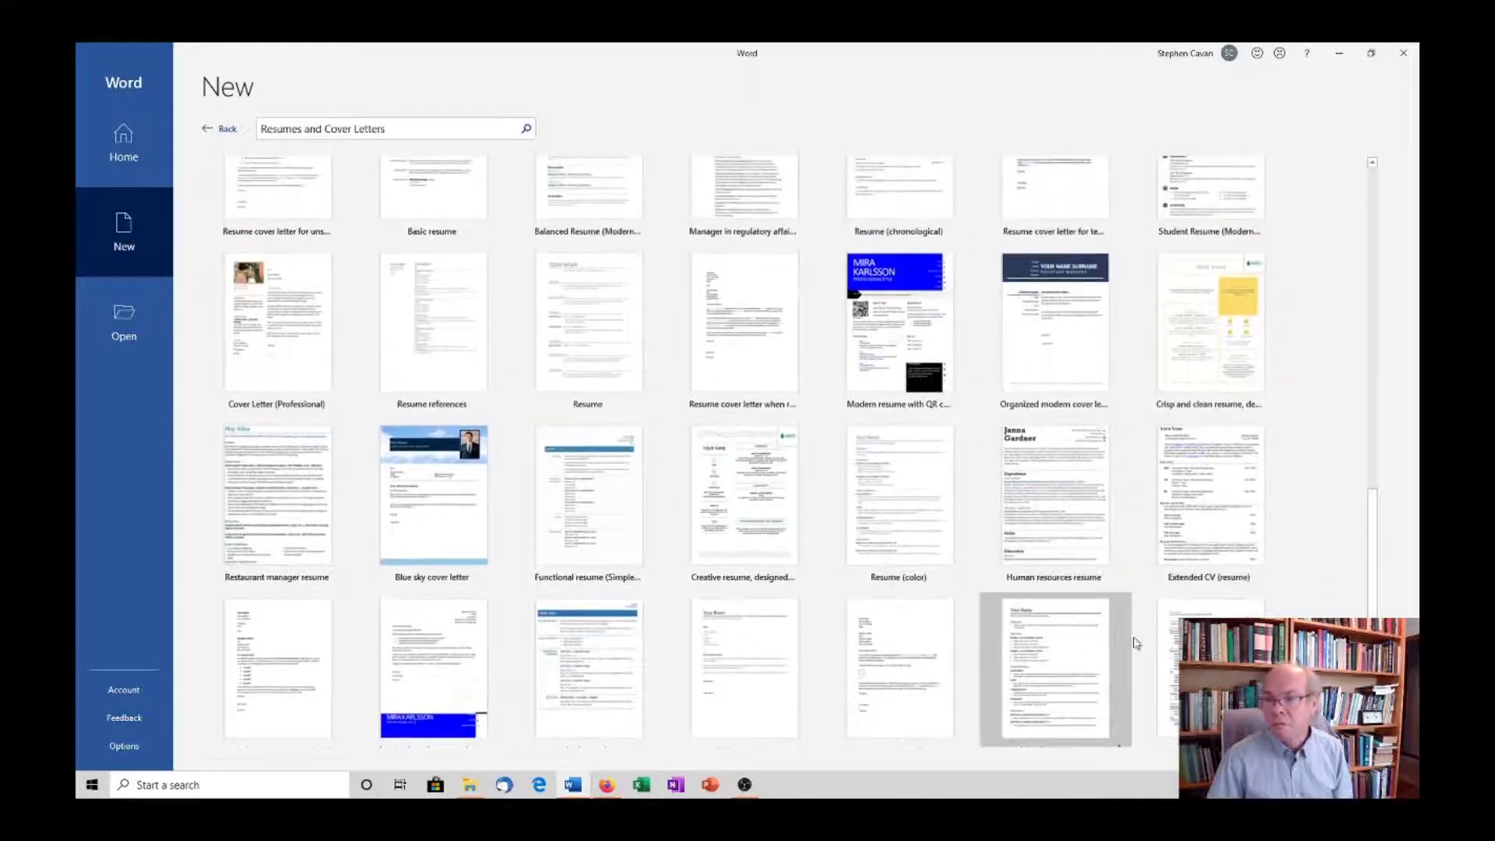
scroll(1000, 619, up, 1)
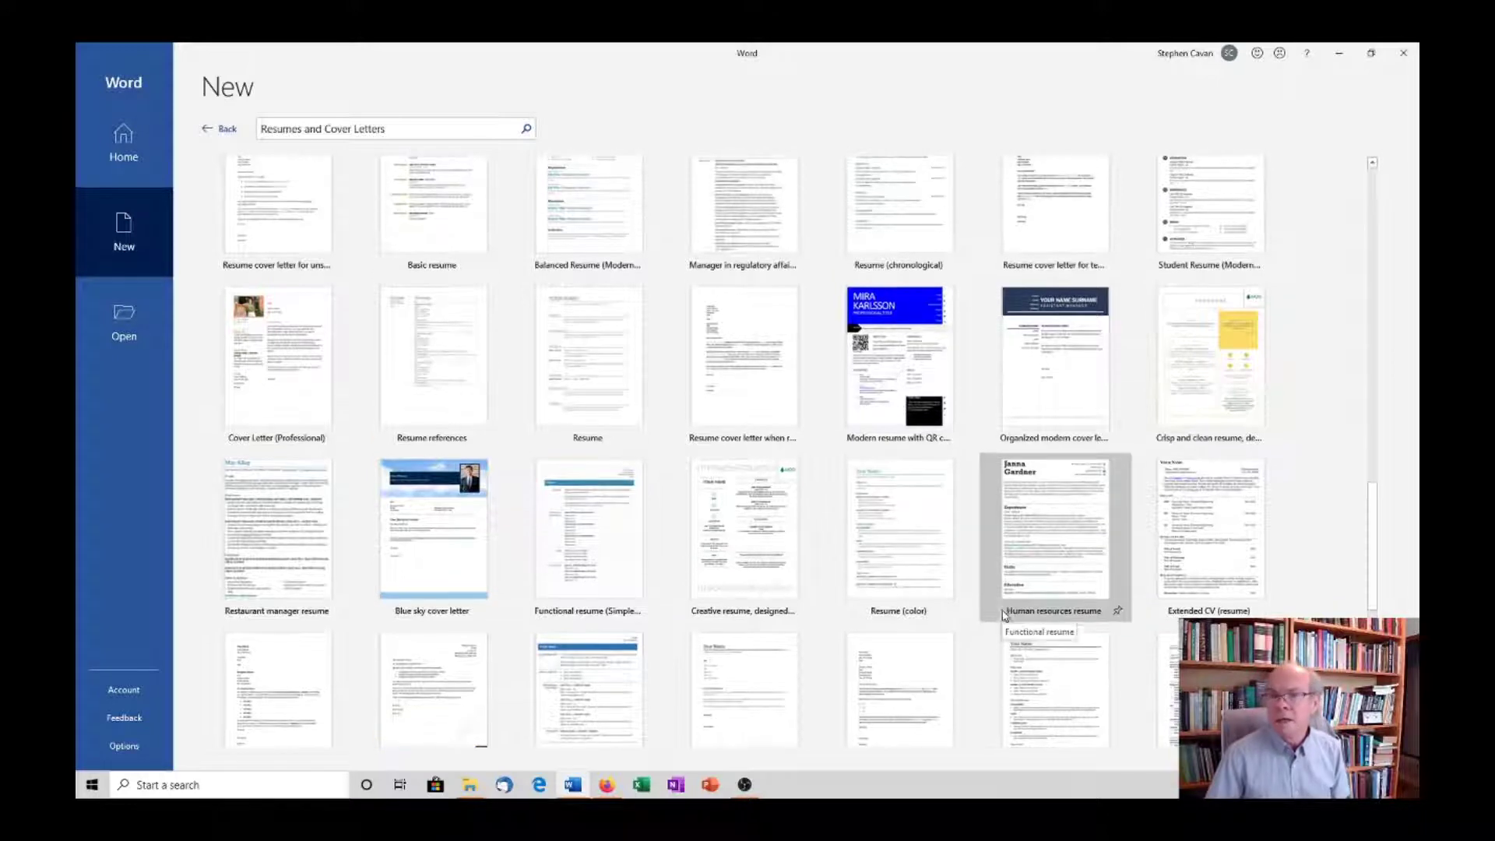
scroll(988, 631, up, 1)
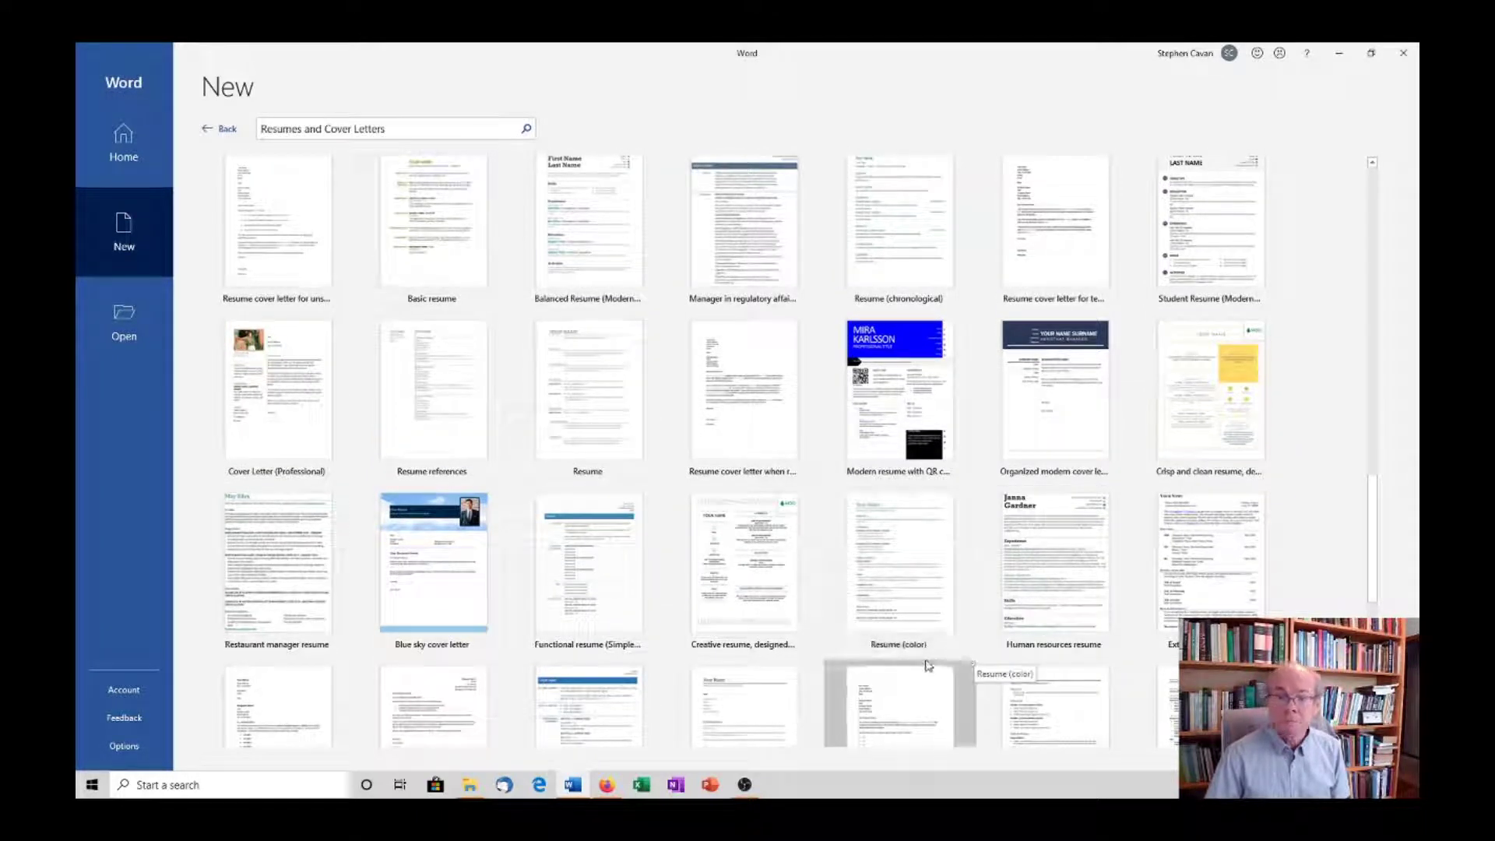
scroll(1124, 600, up, 1)
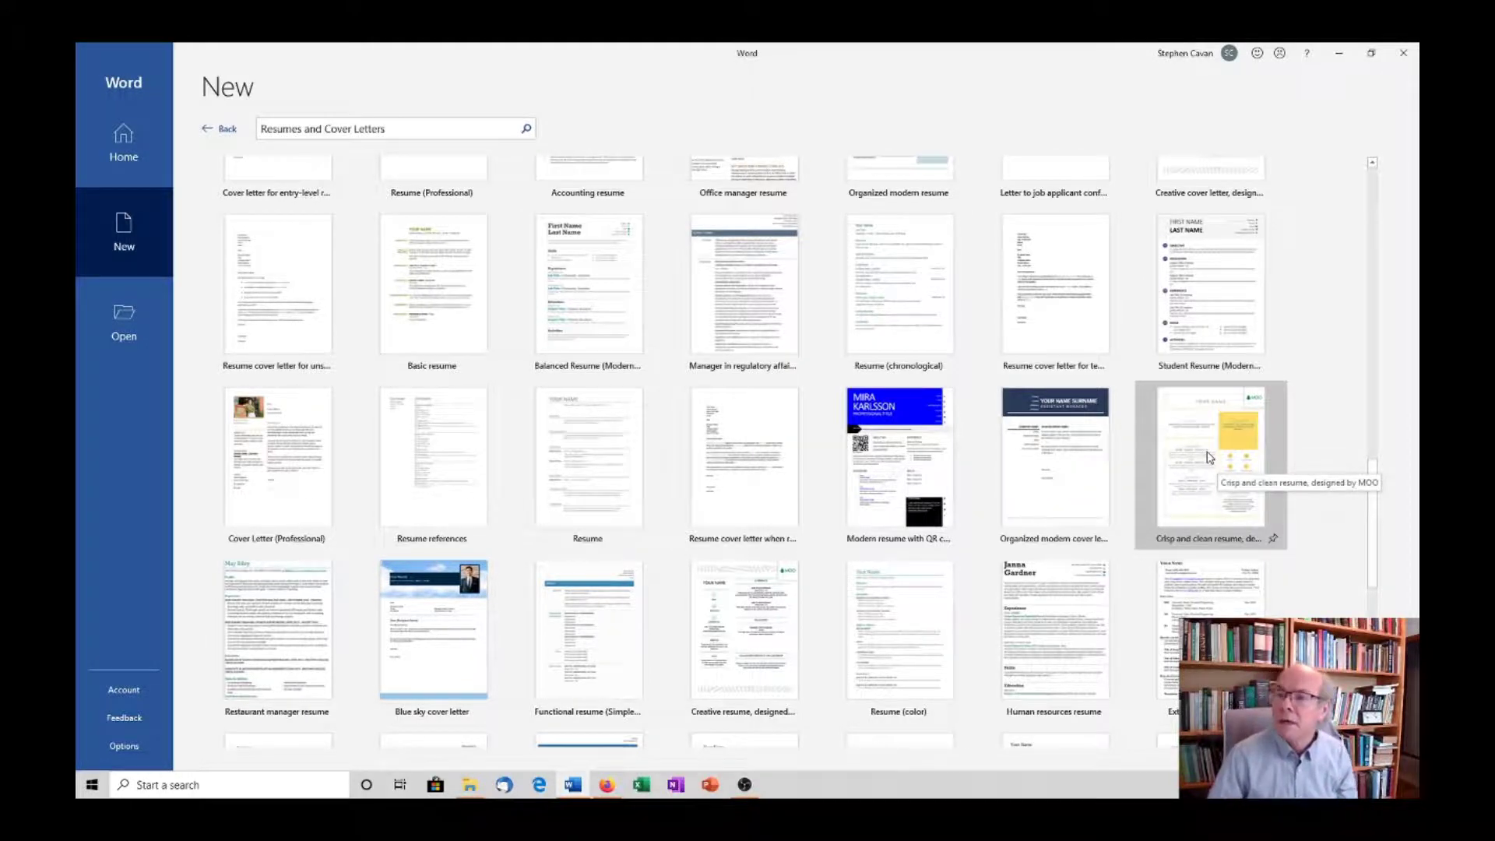
scroll(1208, 457, up, 3)
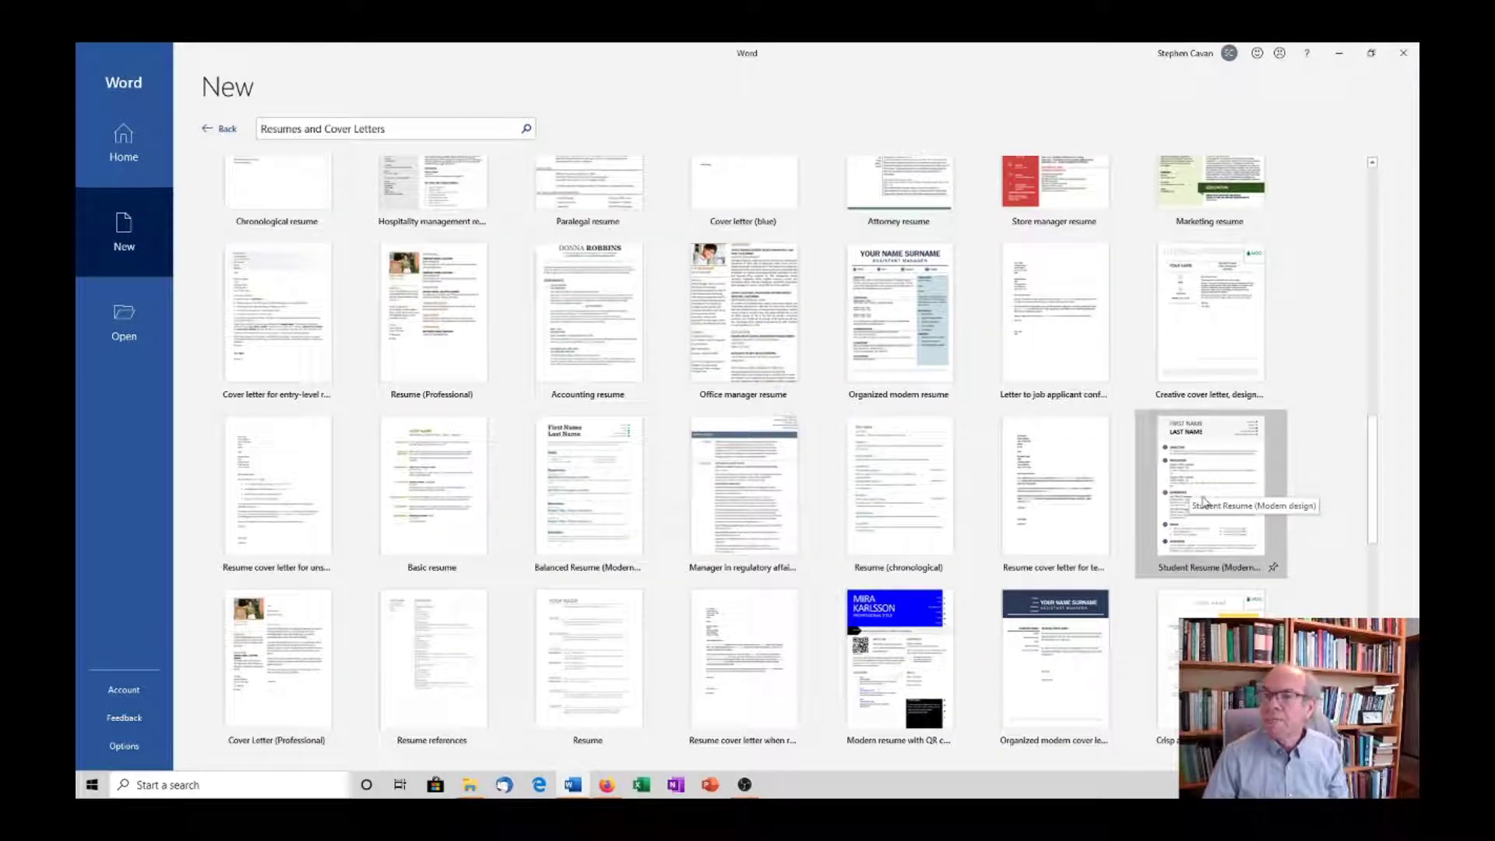
scroll(1203, 502, up, 3)
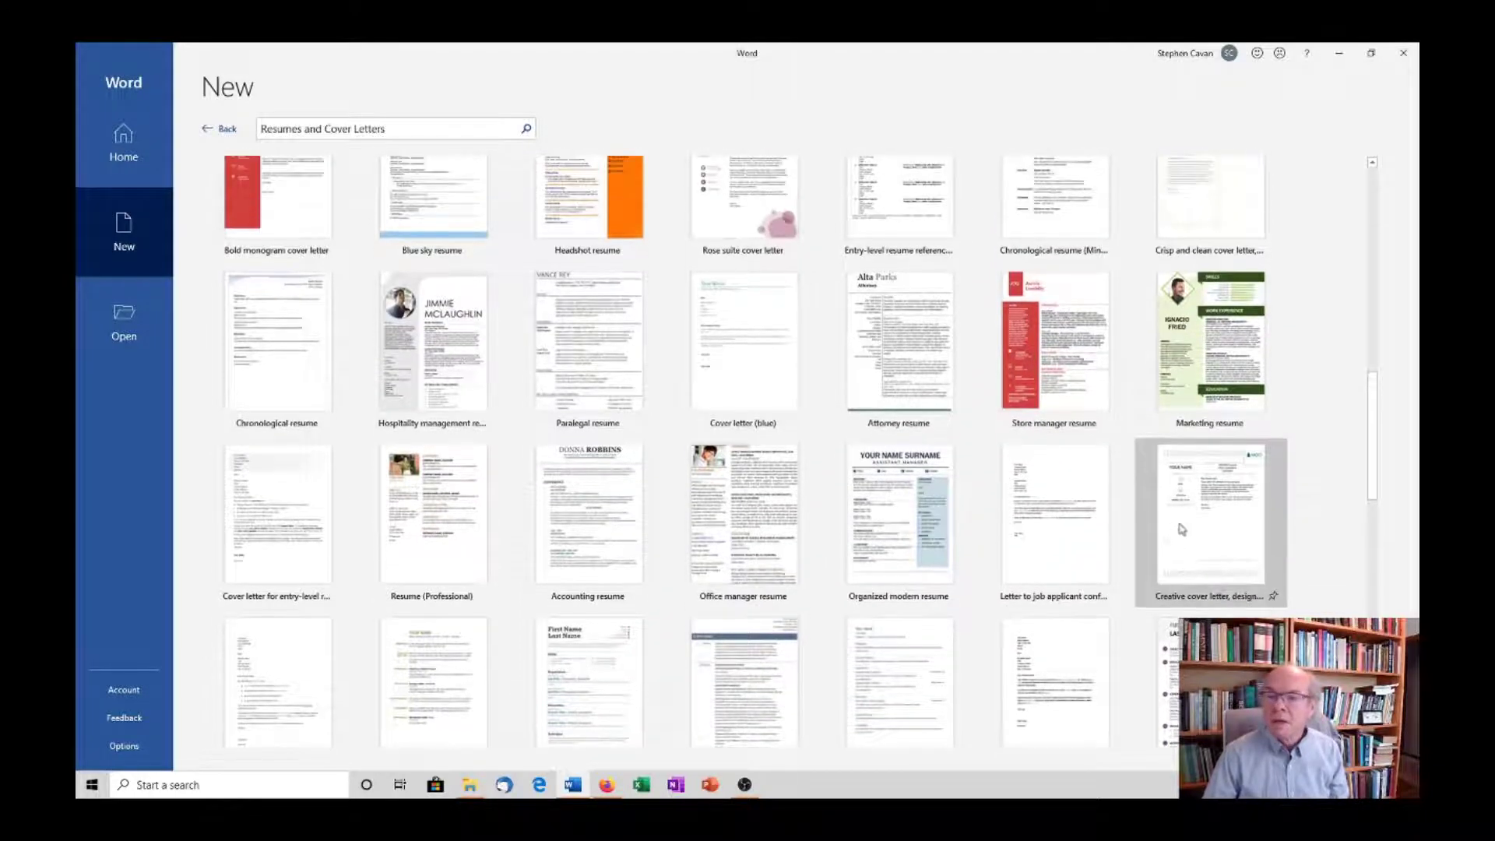
scroll(1181, 530, up, 2)
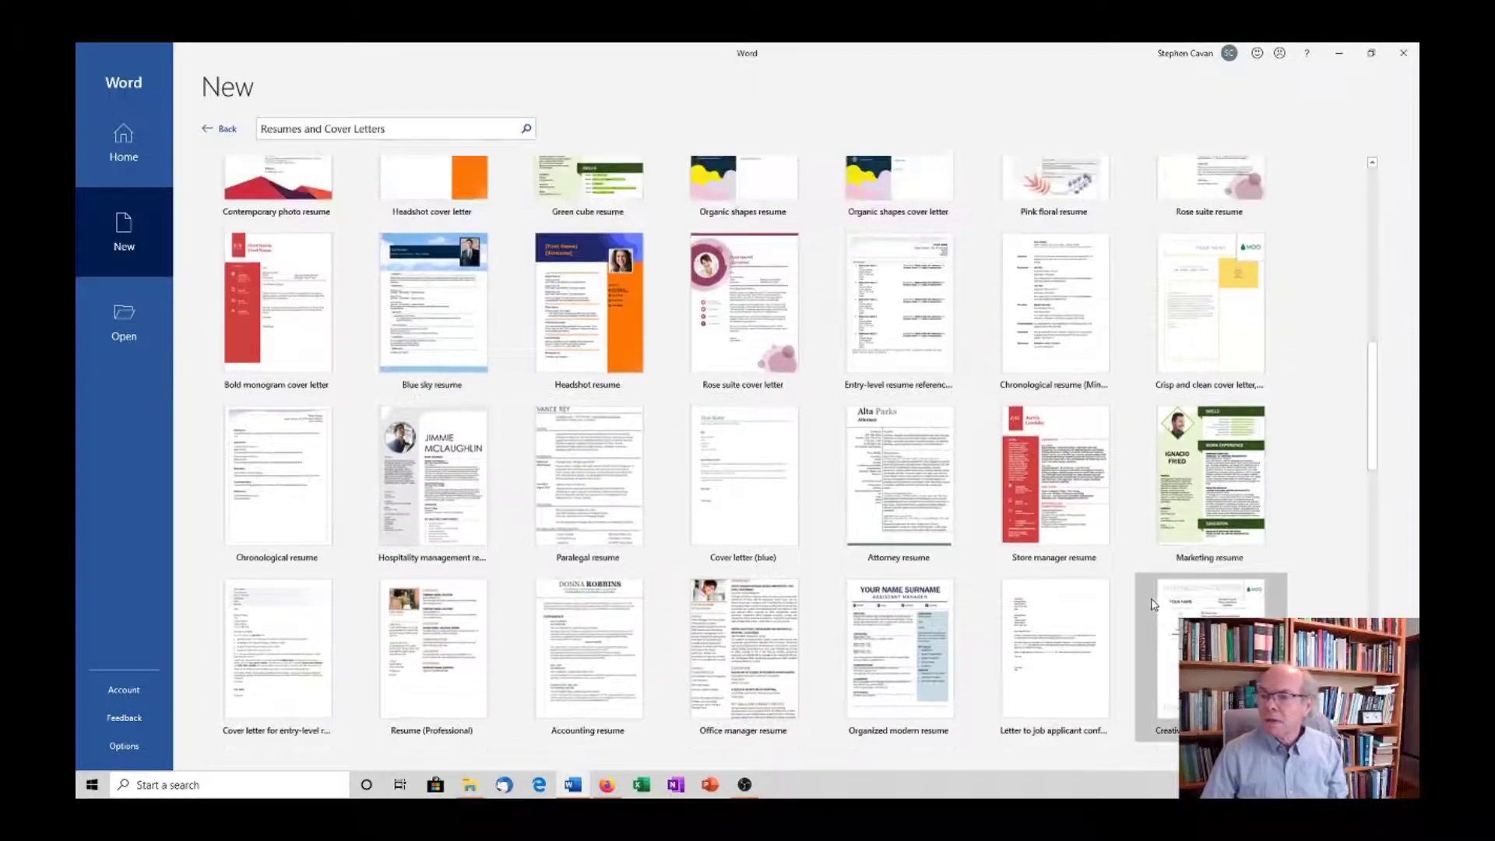
scroll(1153, 604, up, 3)
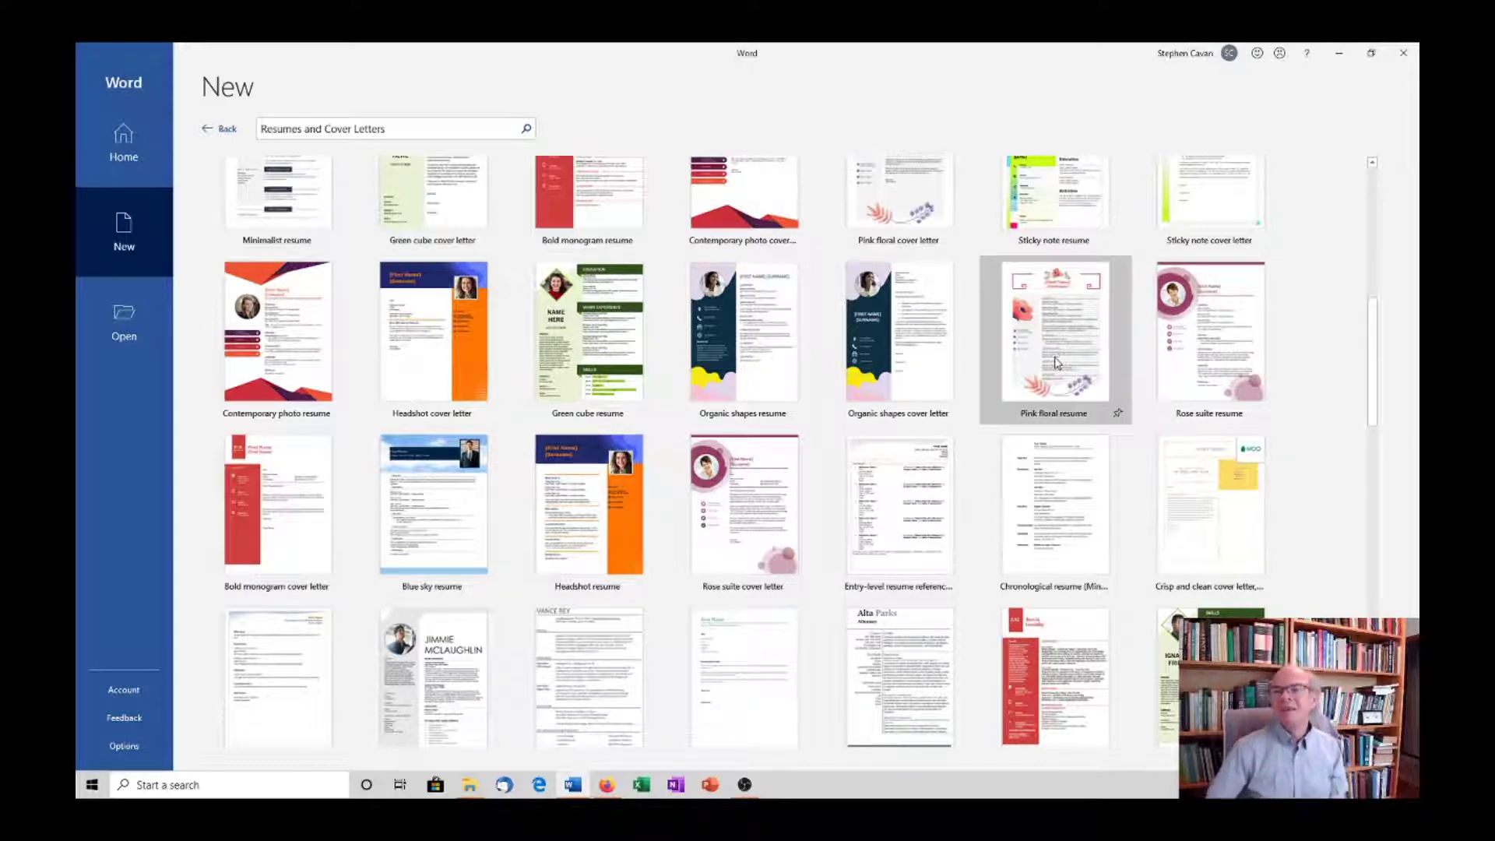
Preview the Green cube resume template and close its preview without creating a document.
scroll(1057, 362, up, 2)
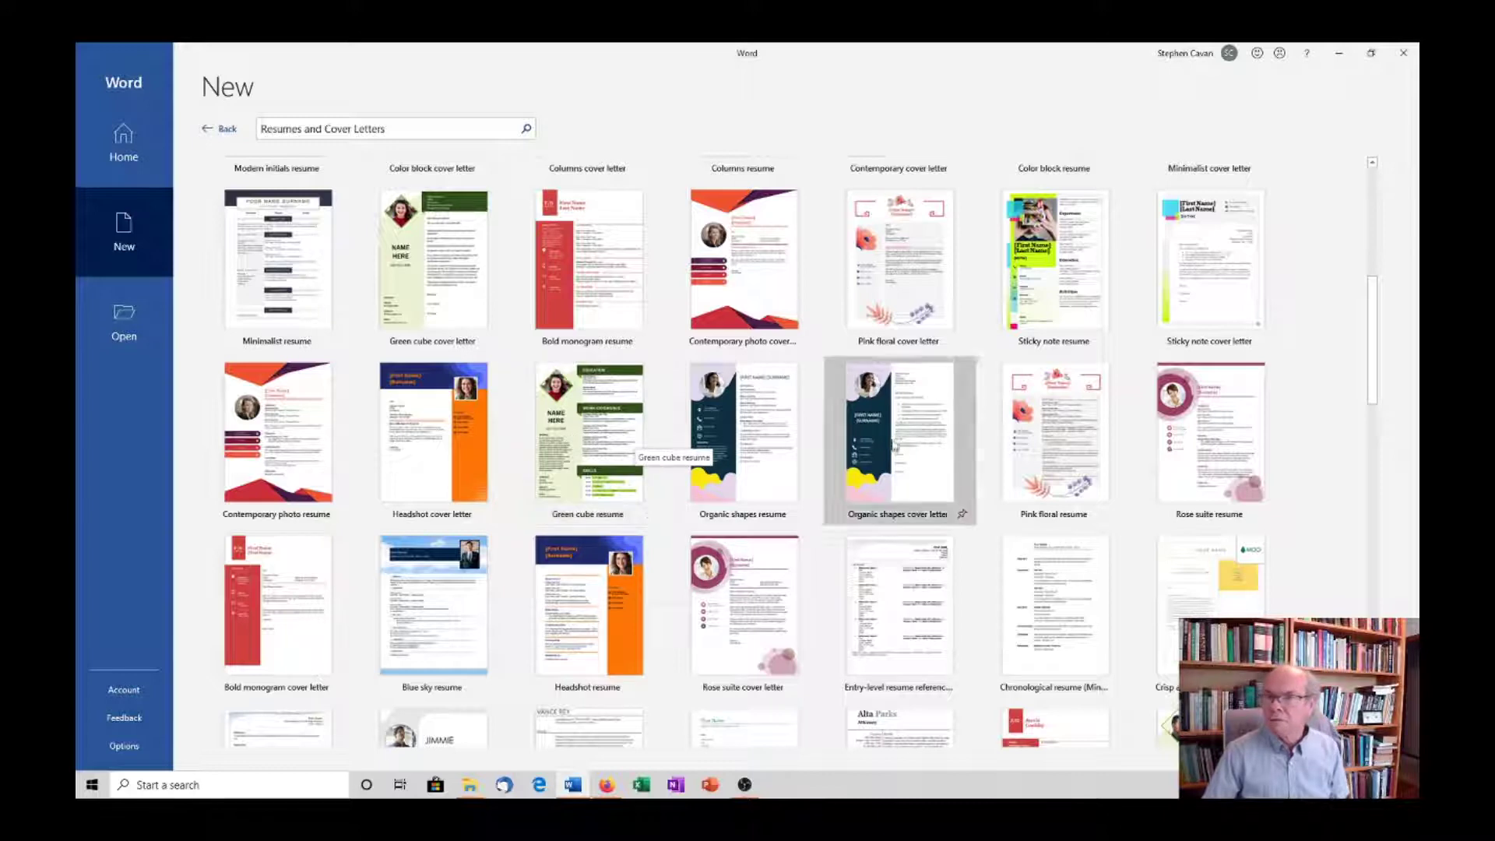
click(601, 438)
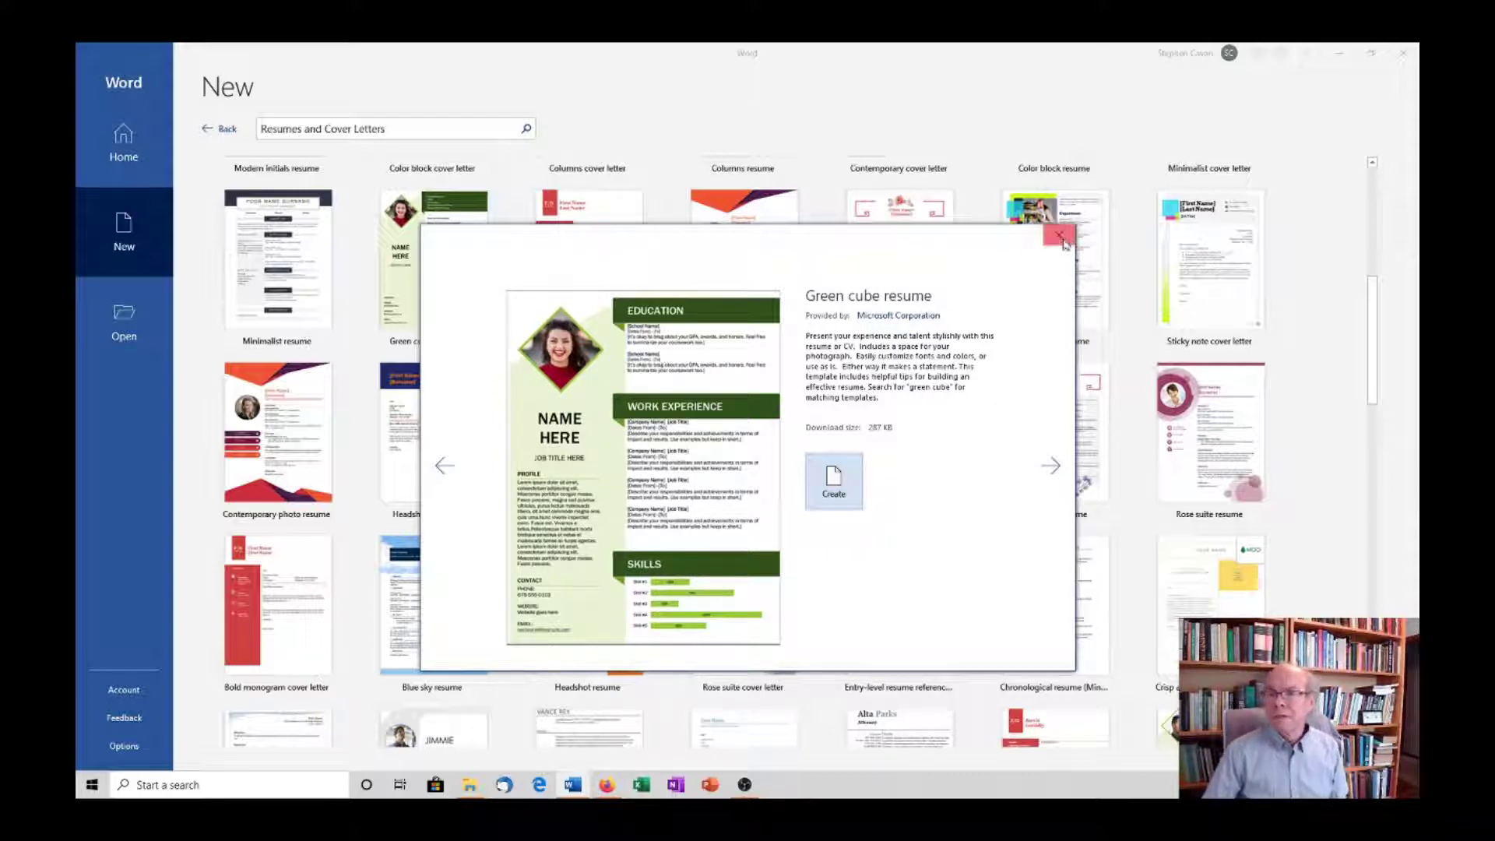
click(1059, 235)
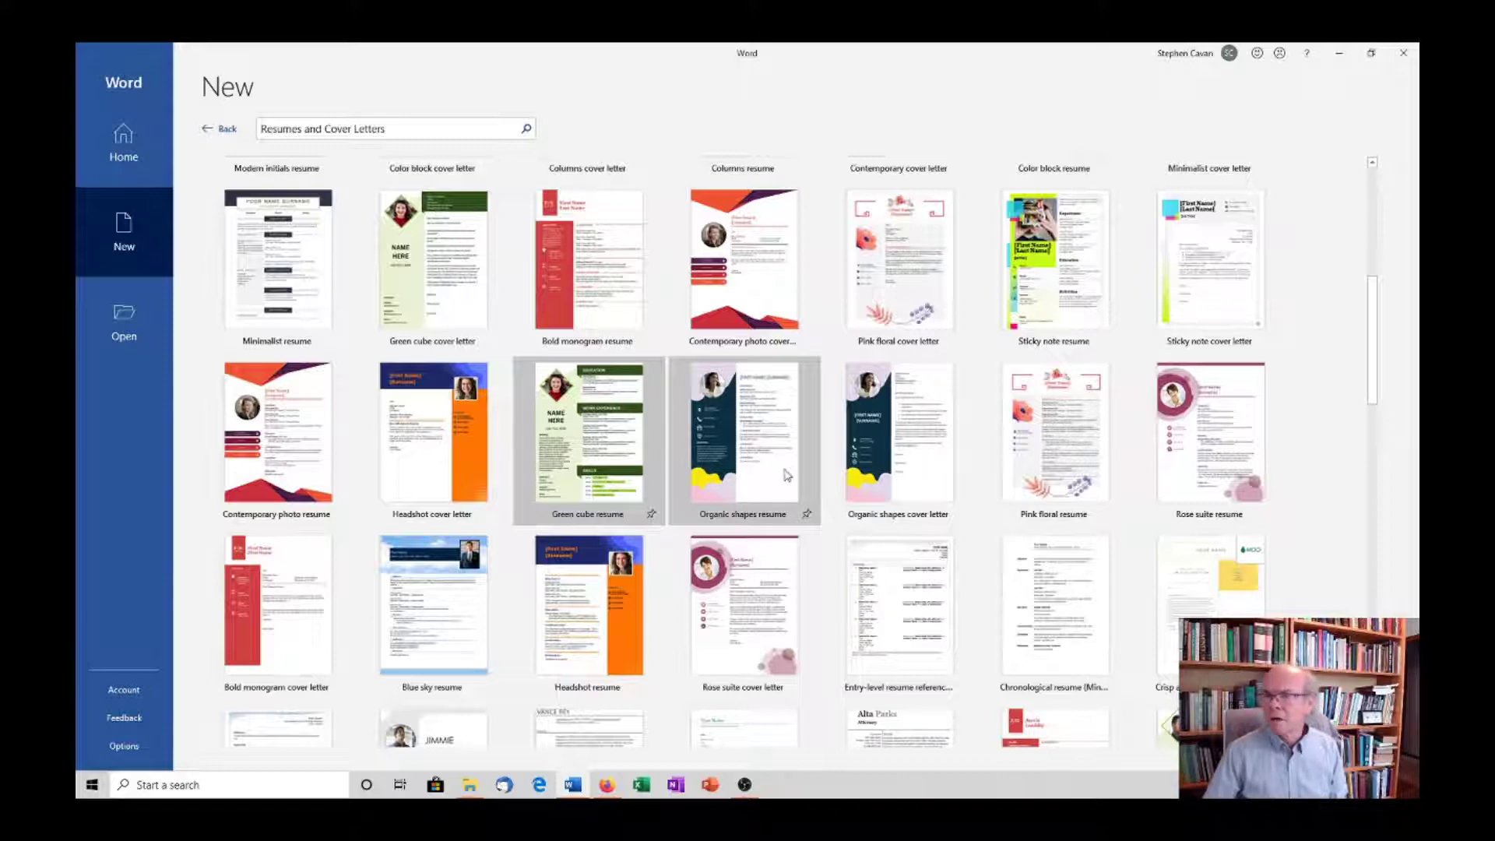
Create a new document from the Columns resume template.
scroll(775, 471, up, 2)
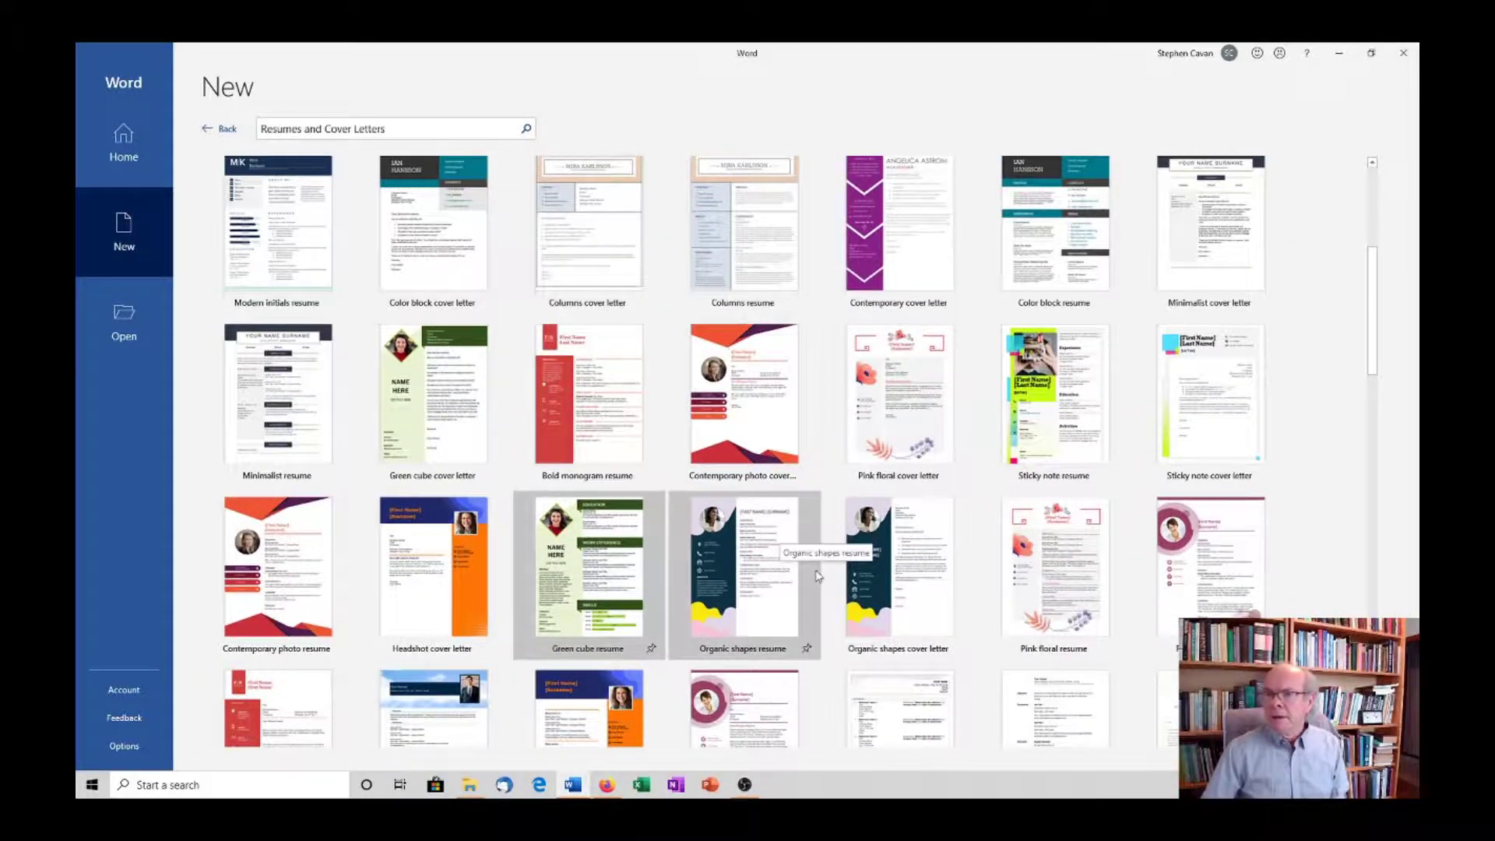
scroll(782, 538, up, 3)
scroll(854, 558, up, 2)
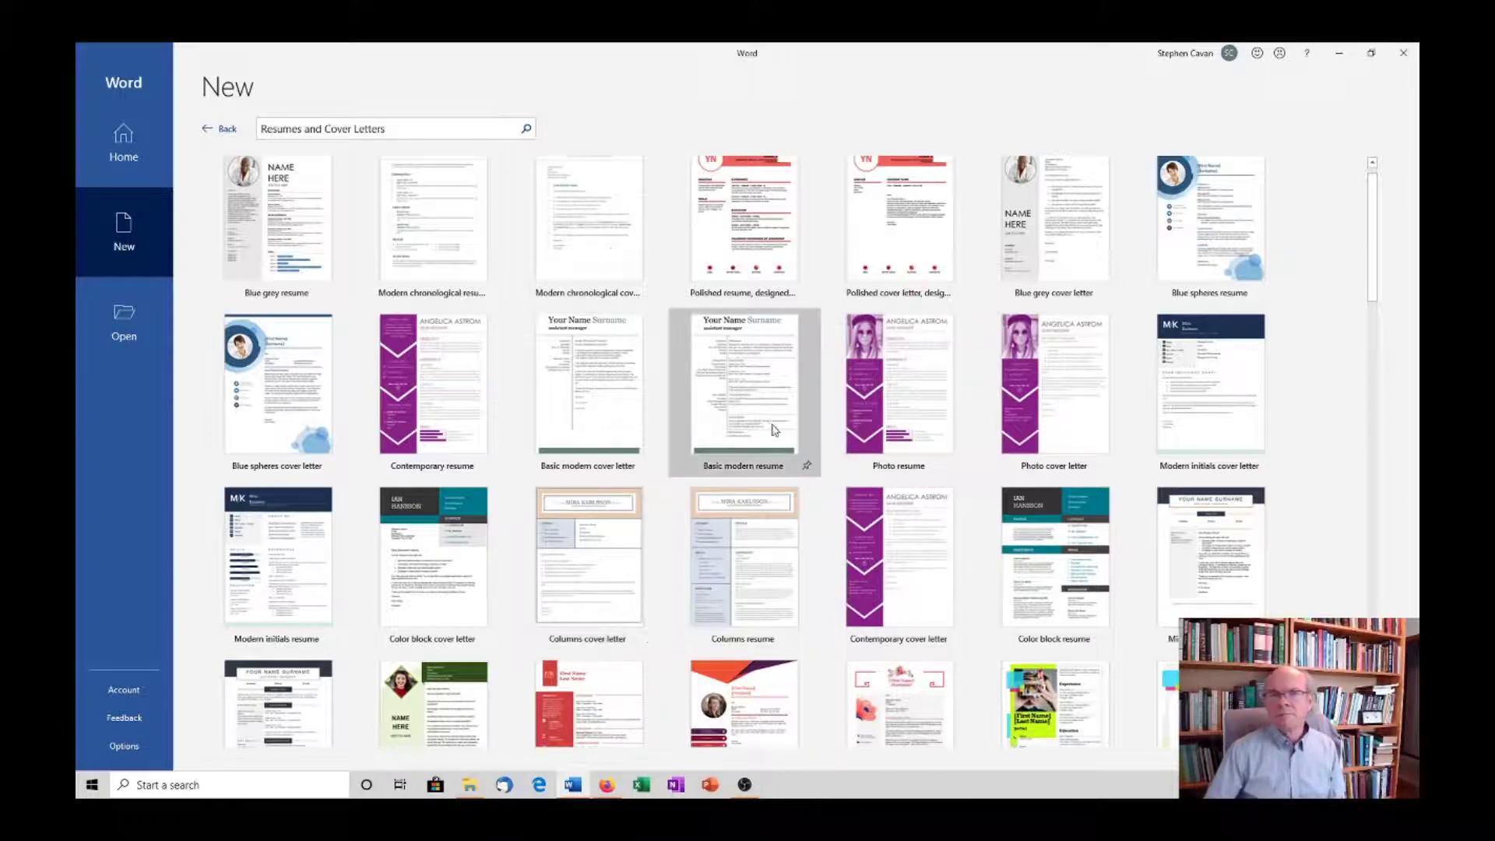
scroll(827, 455, down, 1)
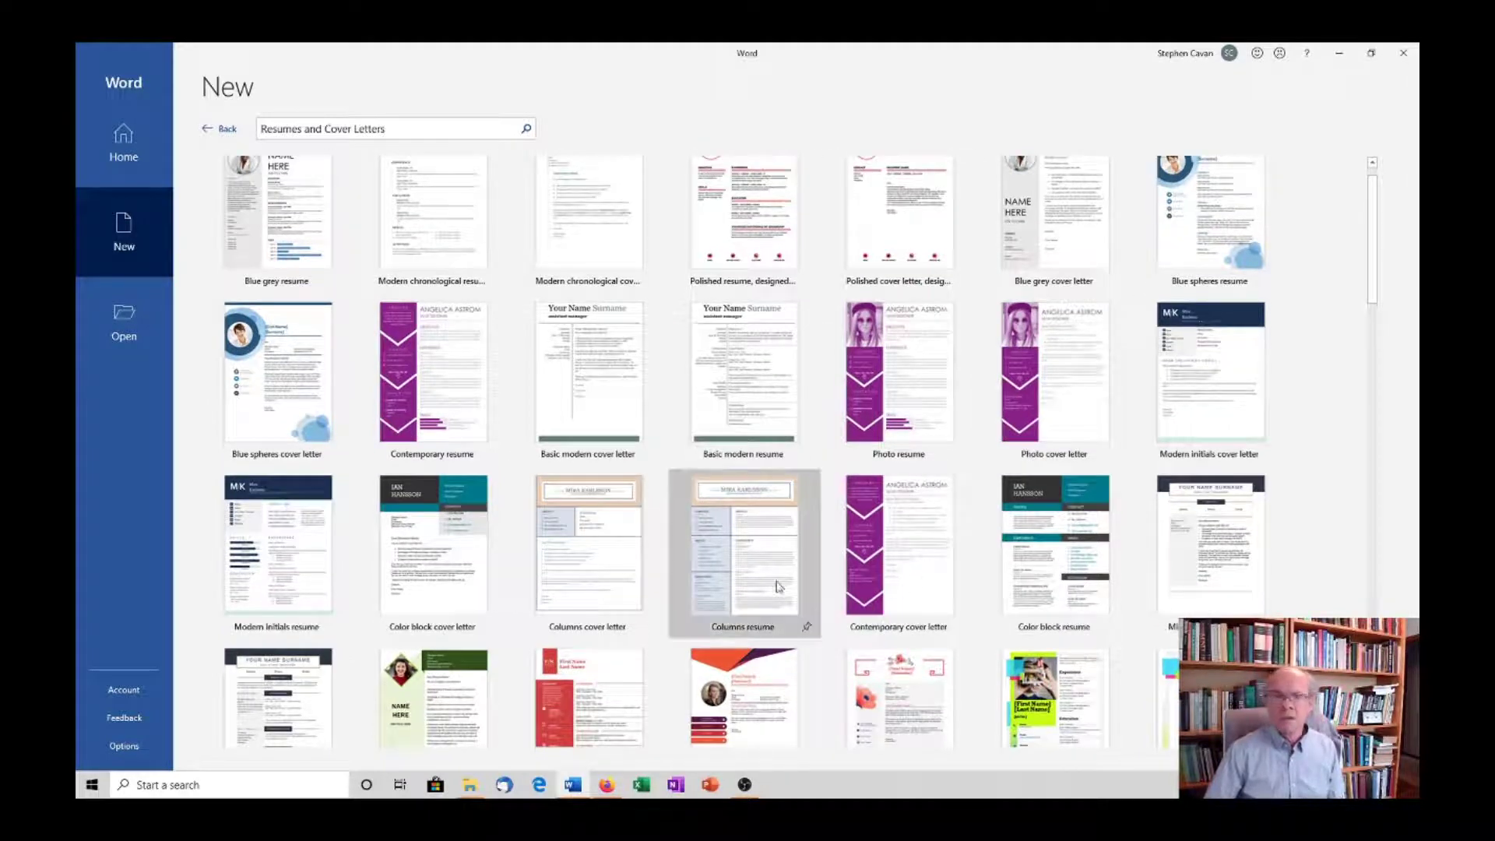
click(741, 555)
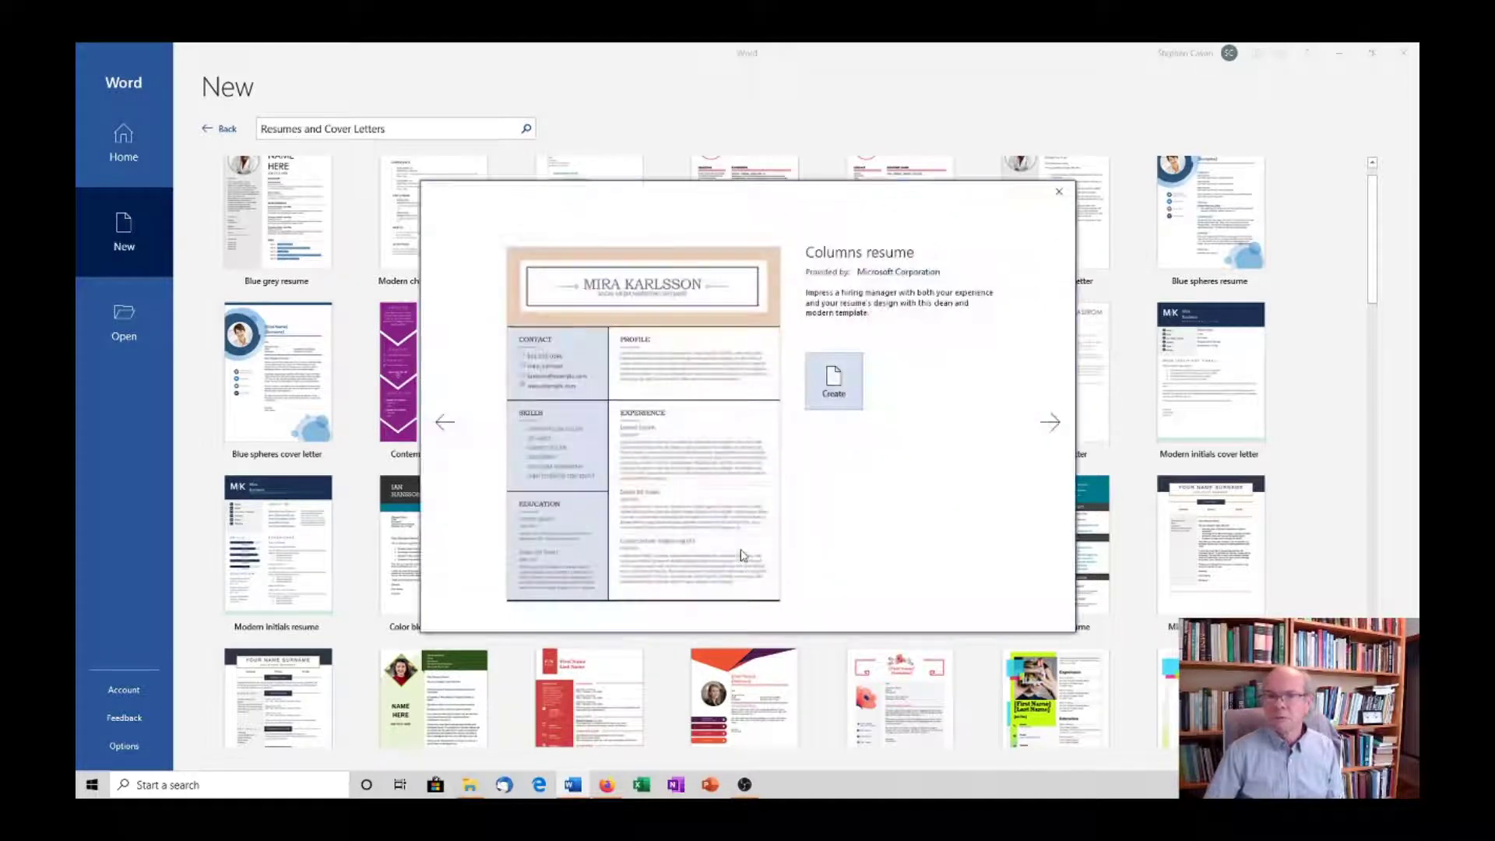
click(844, 363)
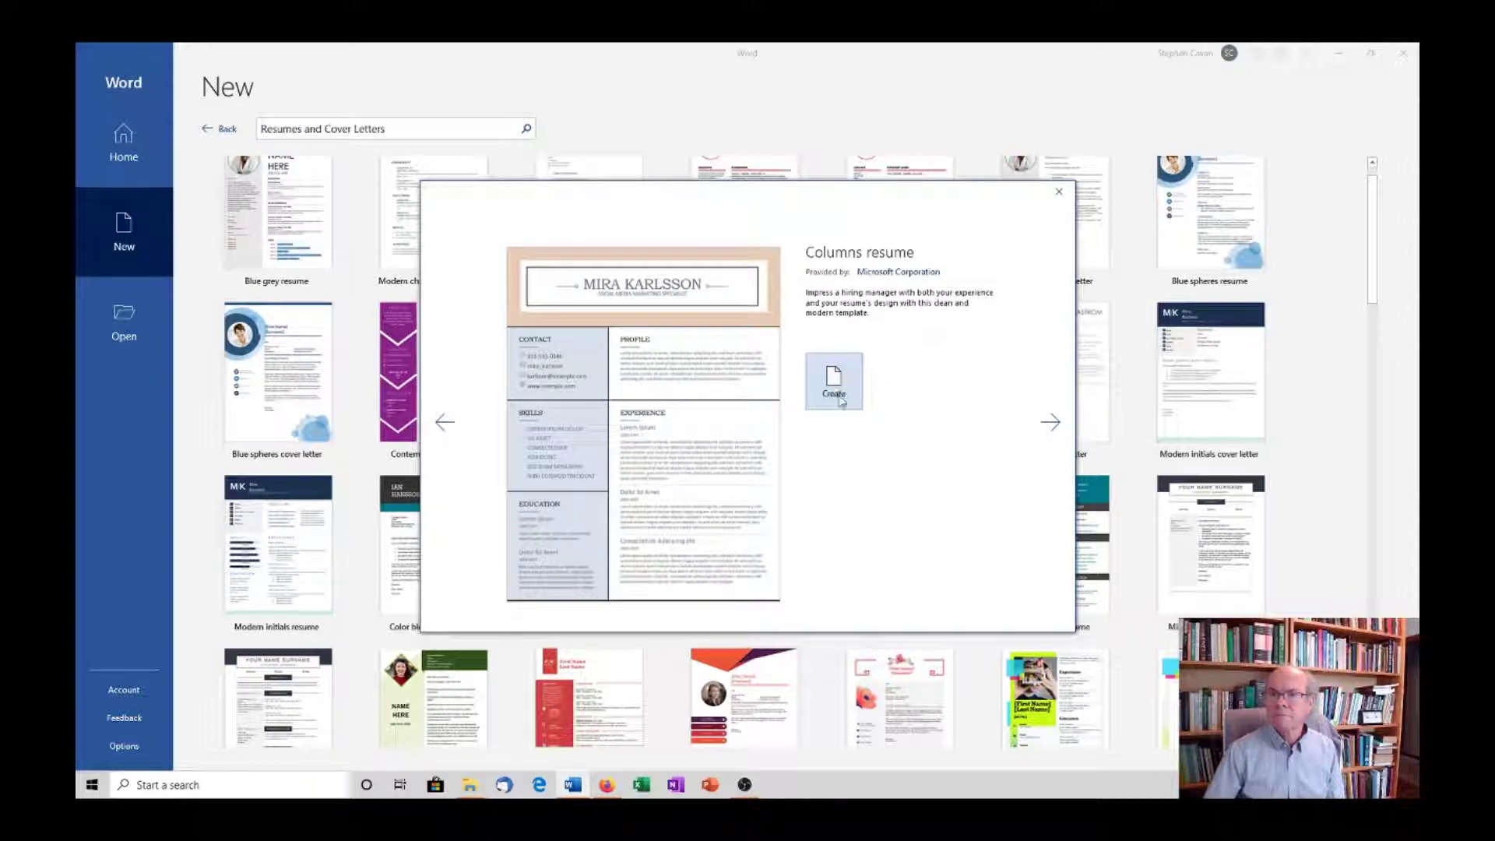
click(840, 396)
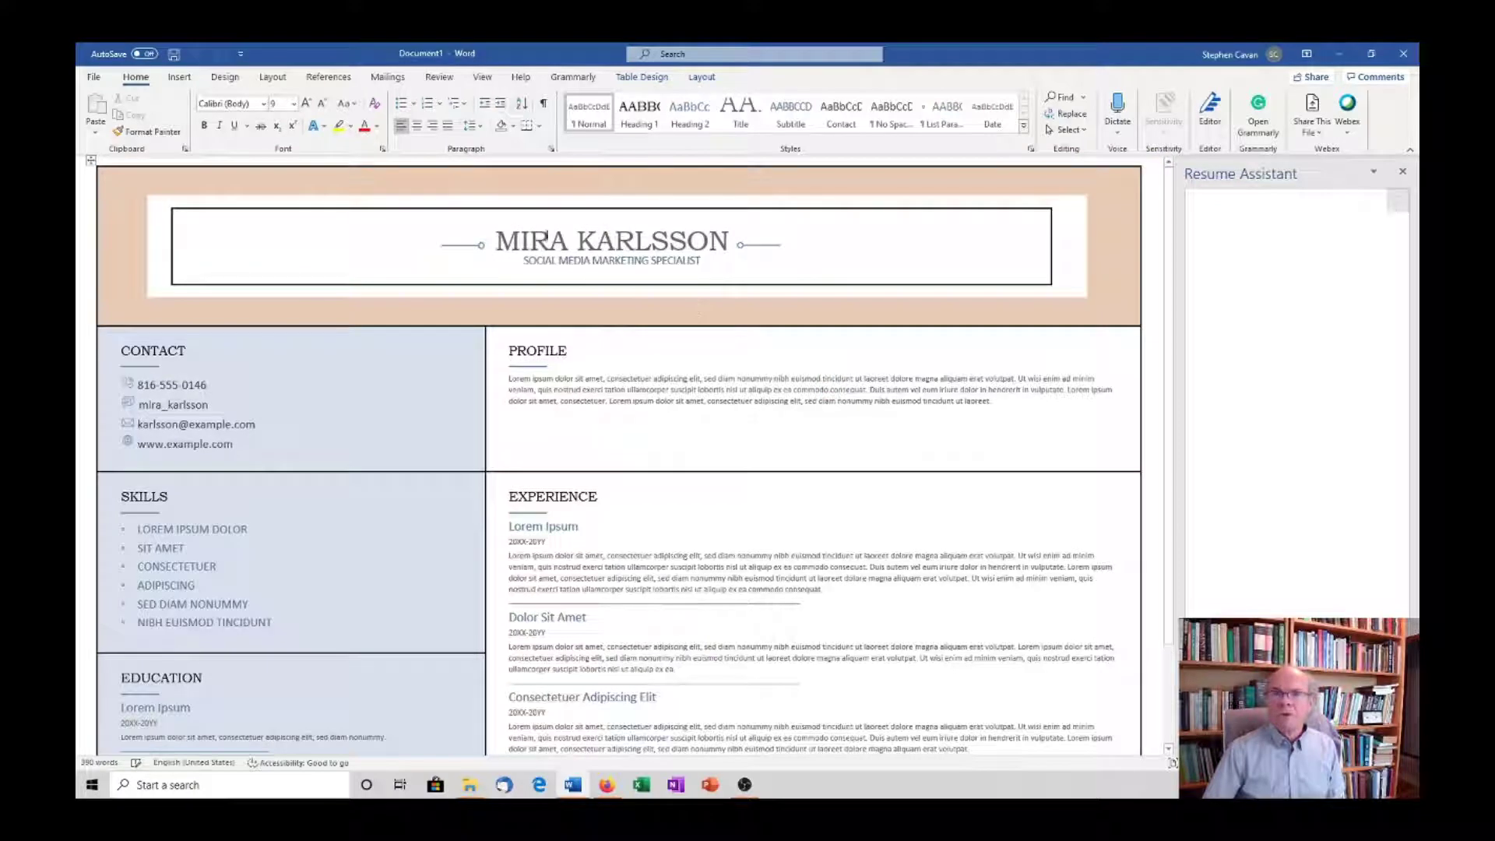
Replace the name in the resume header with "MY NAME HERE" and delete the job title beneath it.
click(515, 242)
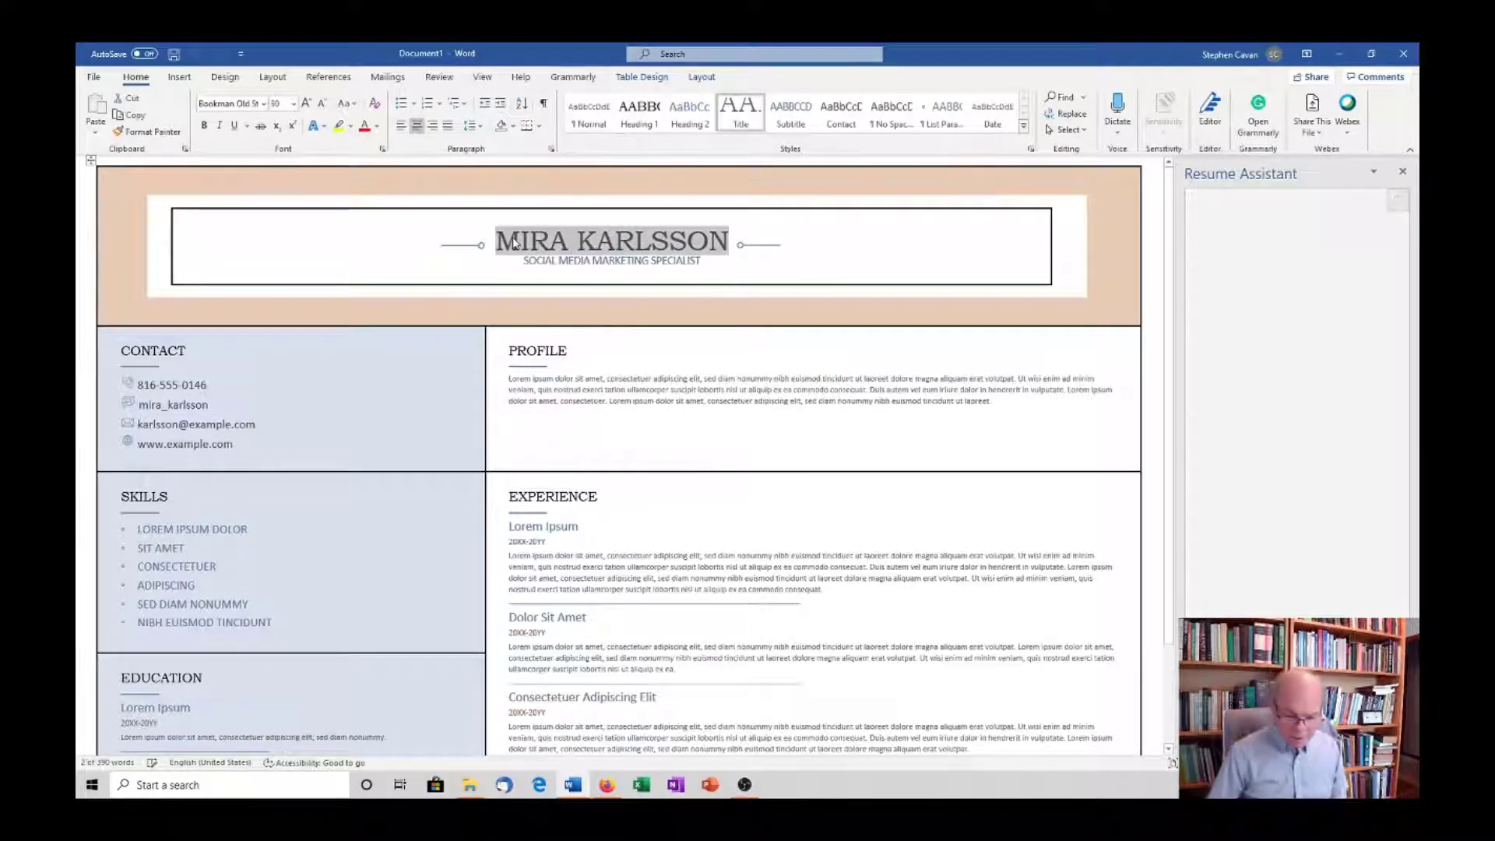
text(MY NAME)
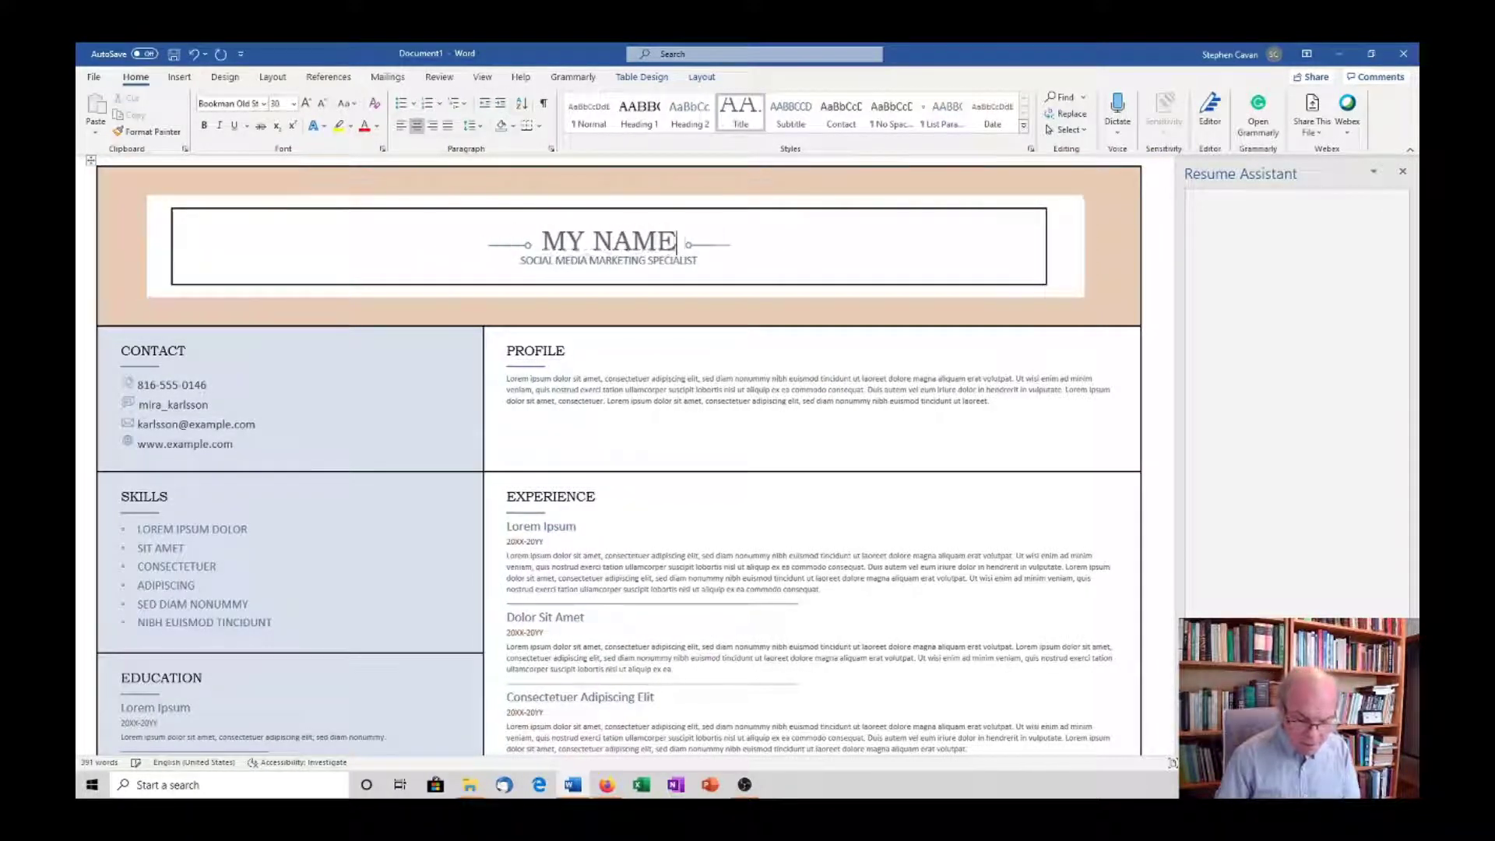
text( HERE)
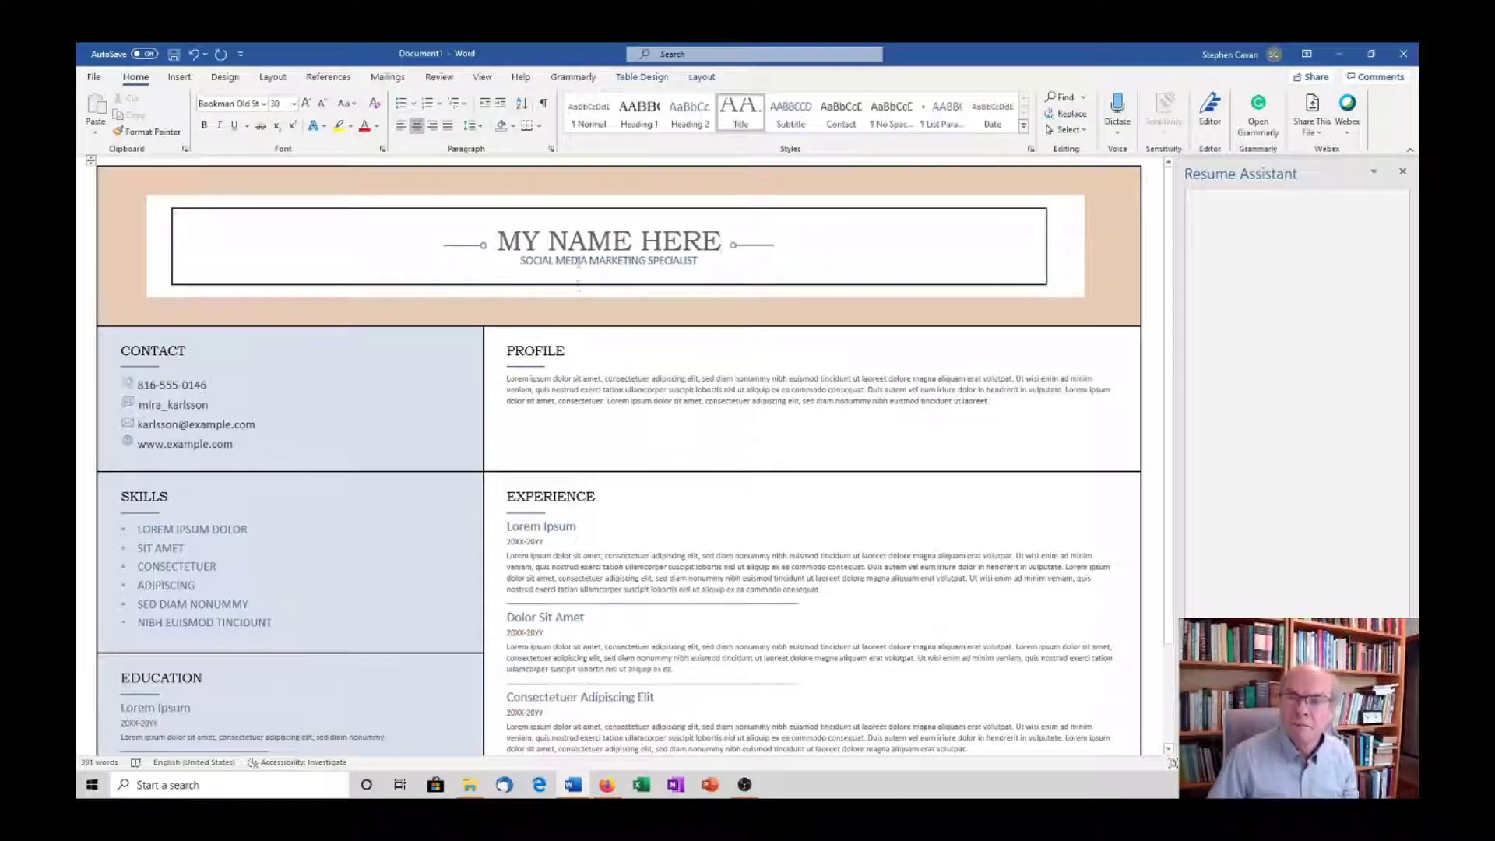
click(529, 261)
key(Delete)
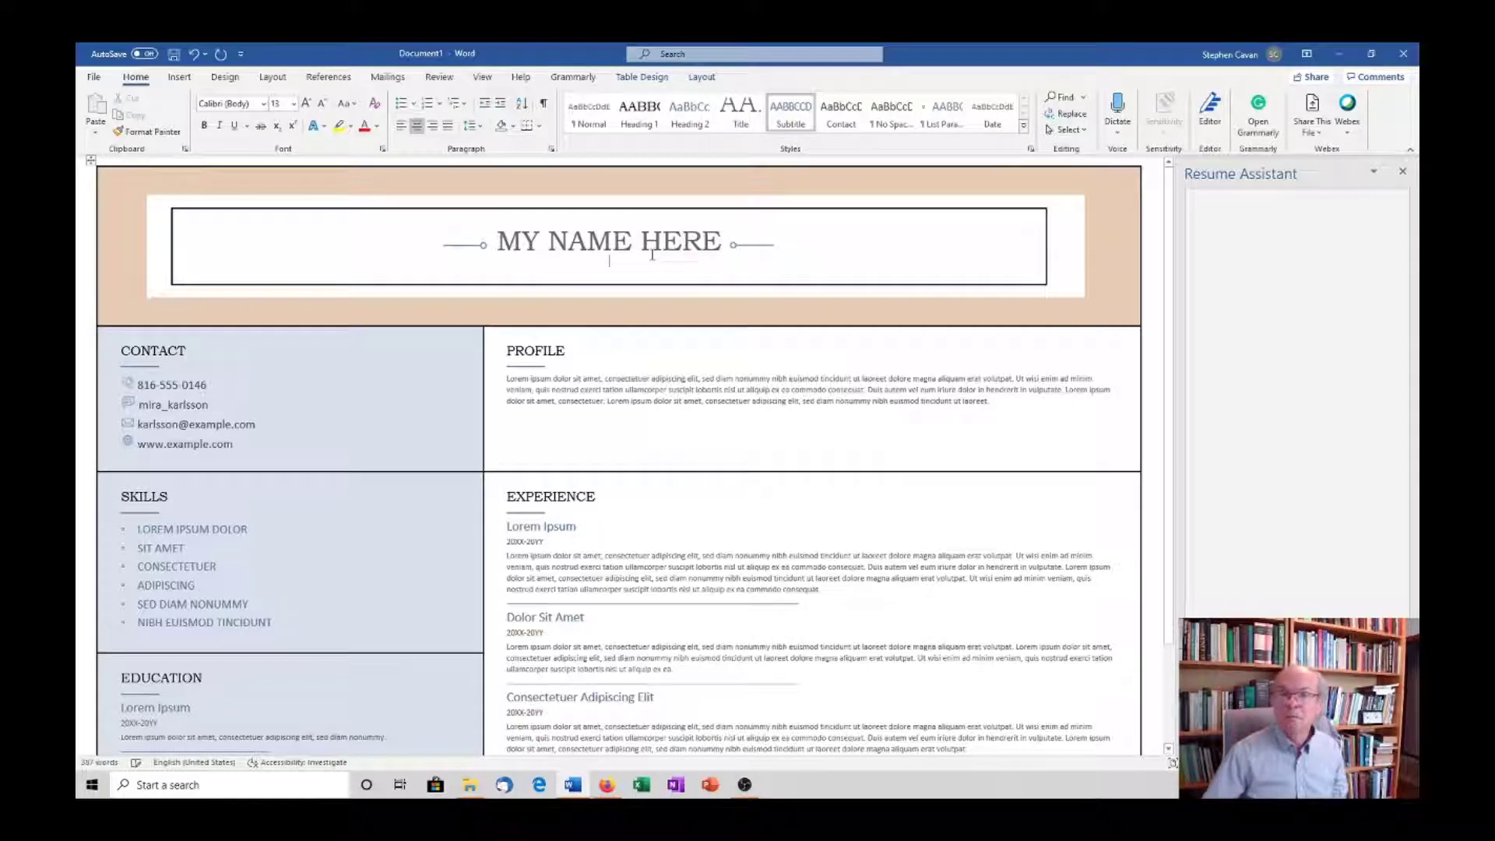
scroll(301, 378, down, 1)
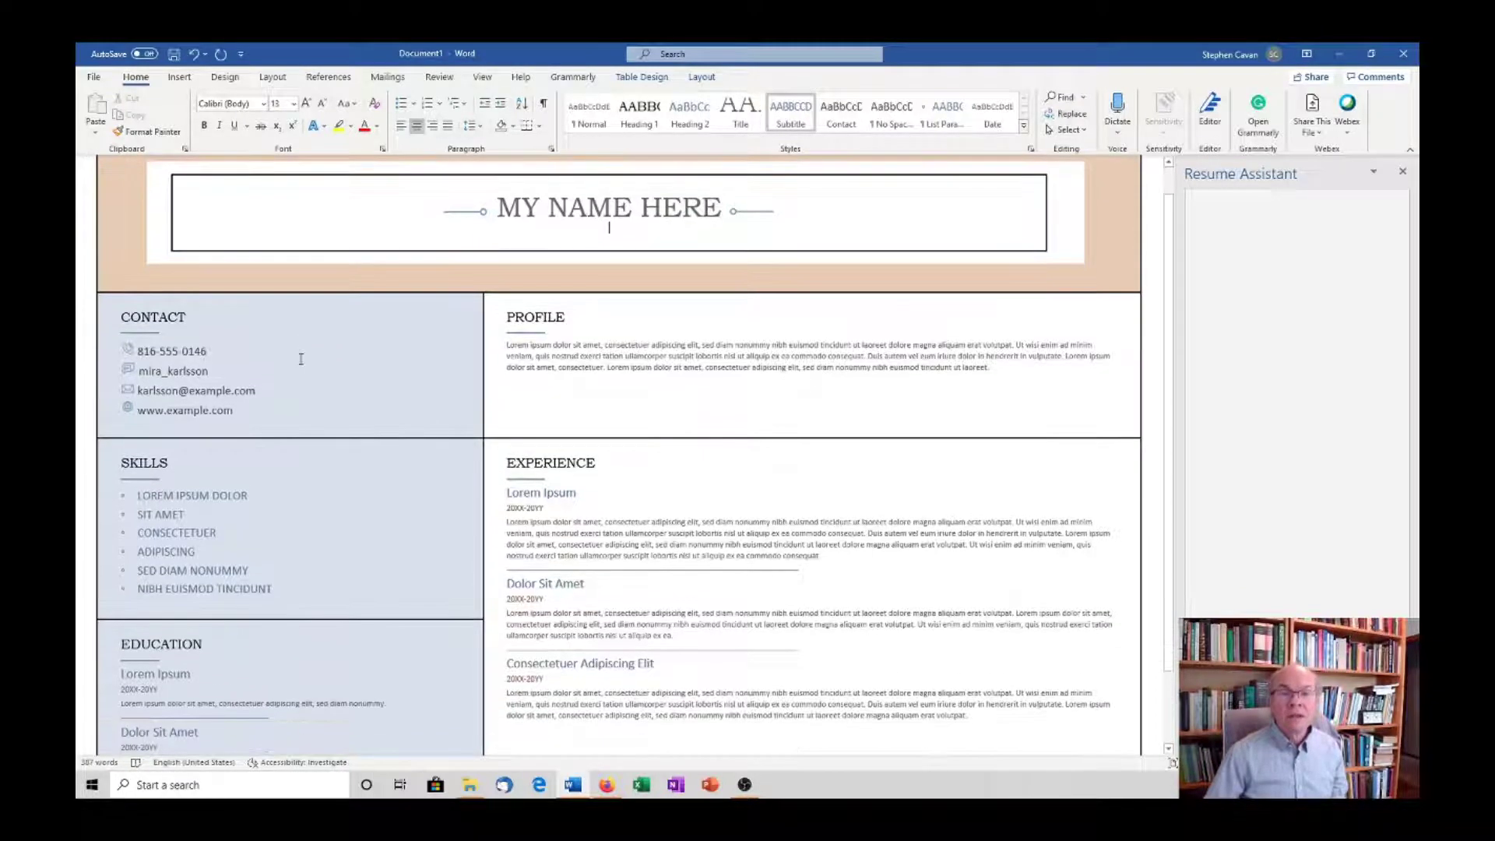
double_click(301, 358)
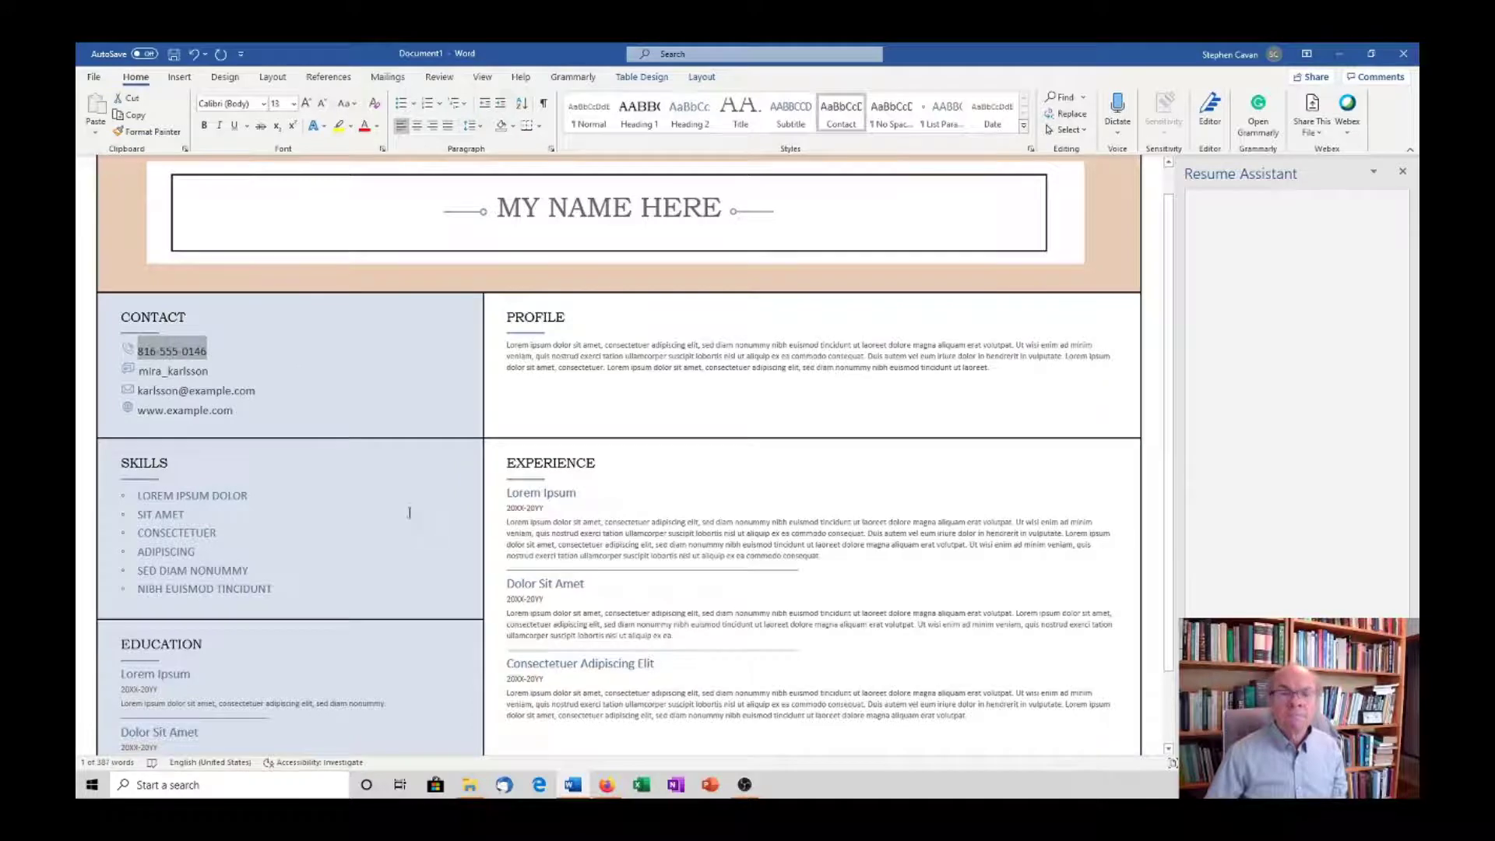
Replace the first entry's heading in the Education section with "University swqsdasdasdv".
scroll(407, 514, down, 3)
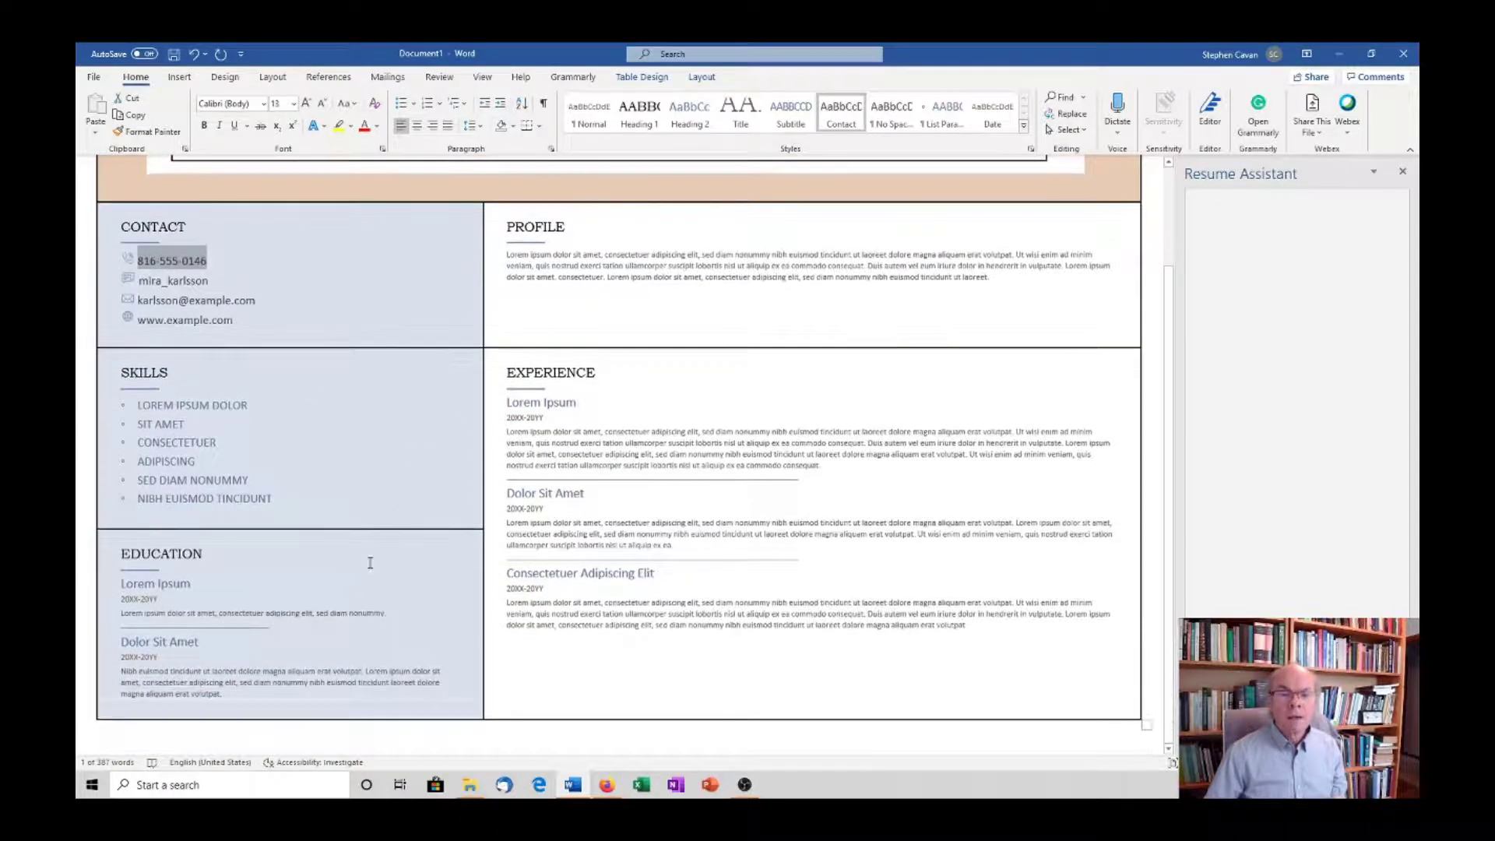
click(425, 573)
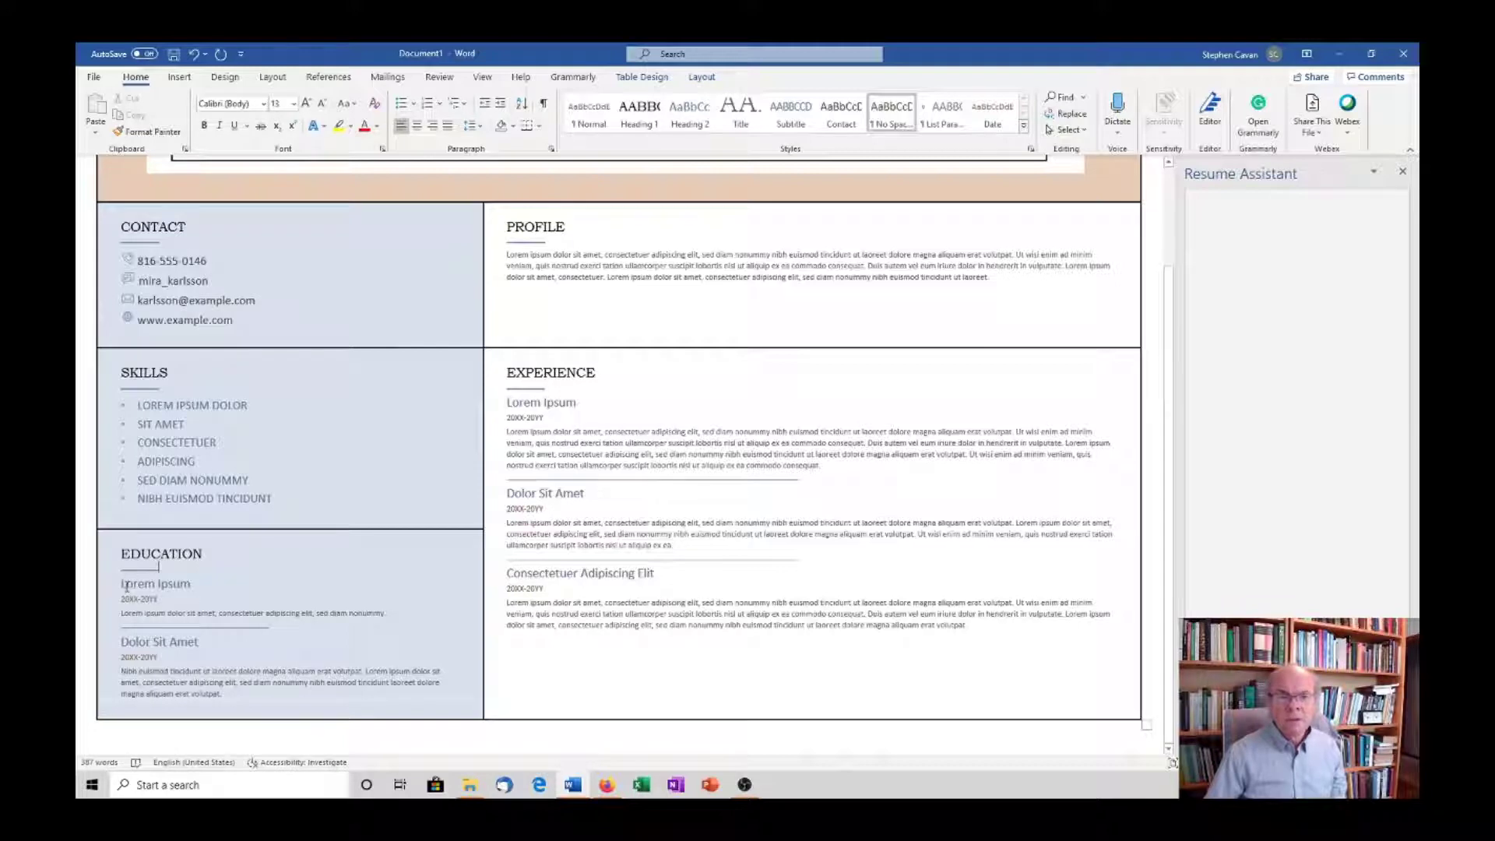
drag(122, 584, 193, 584)
text(uni)
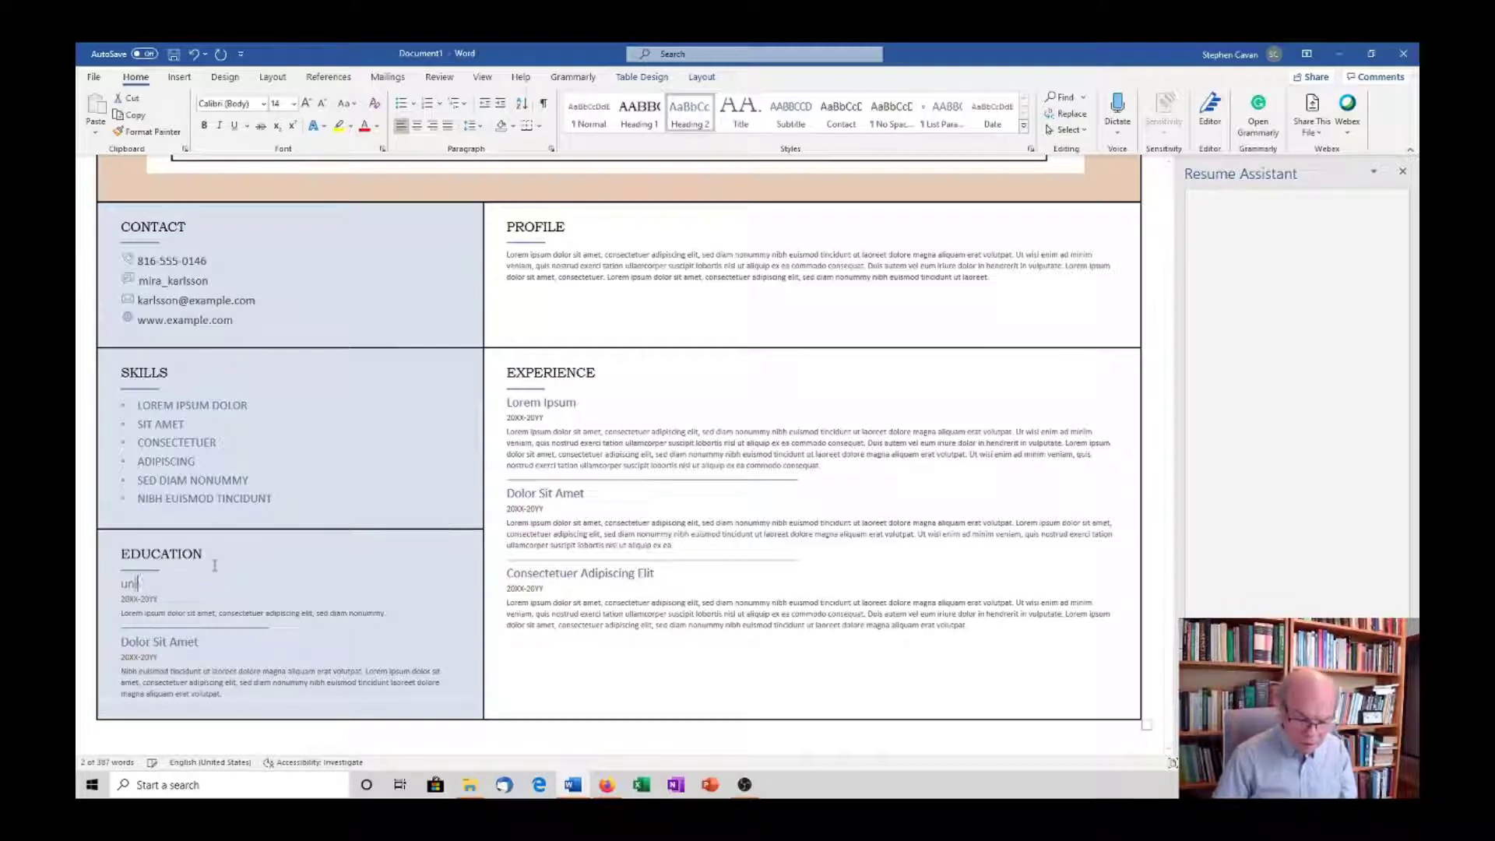
text(versity swqsdasdasdv)
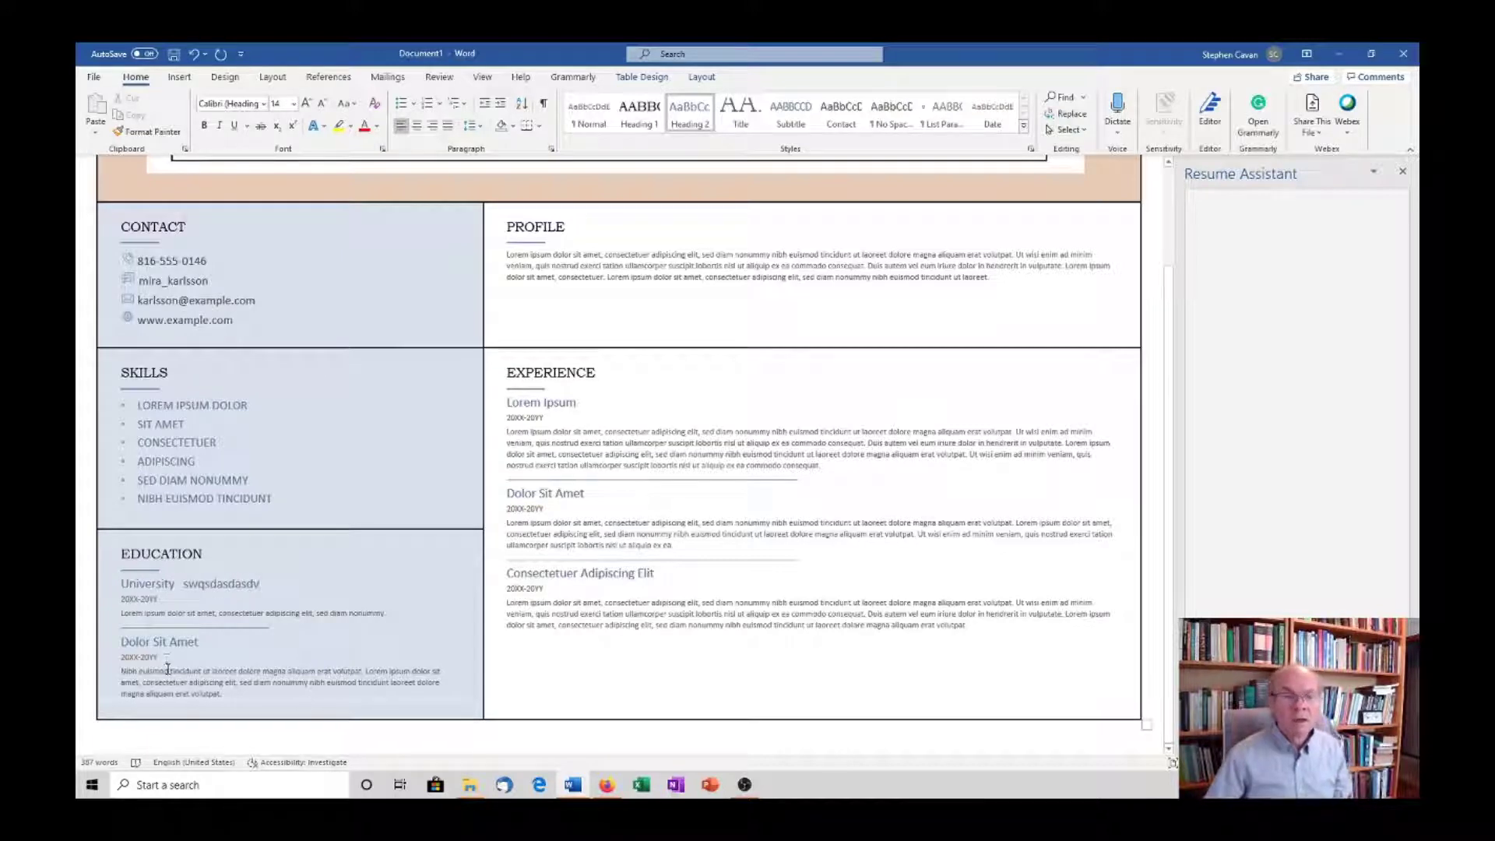
Delete the second entry, "Dolor Sit Amet", from the Education section, including its date, description and leftover blank line.
drag(122, 641, 243, 683)
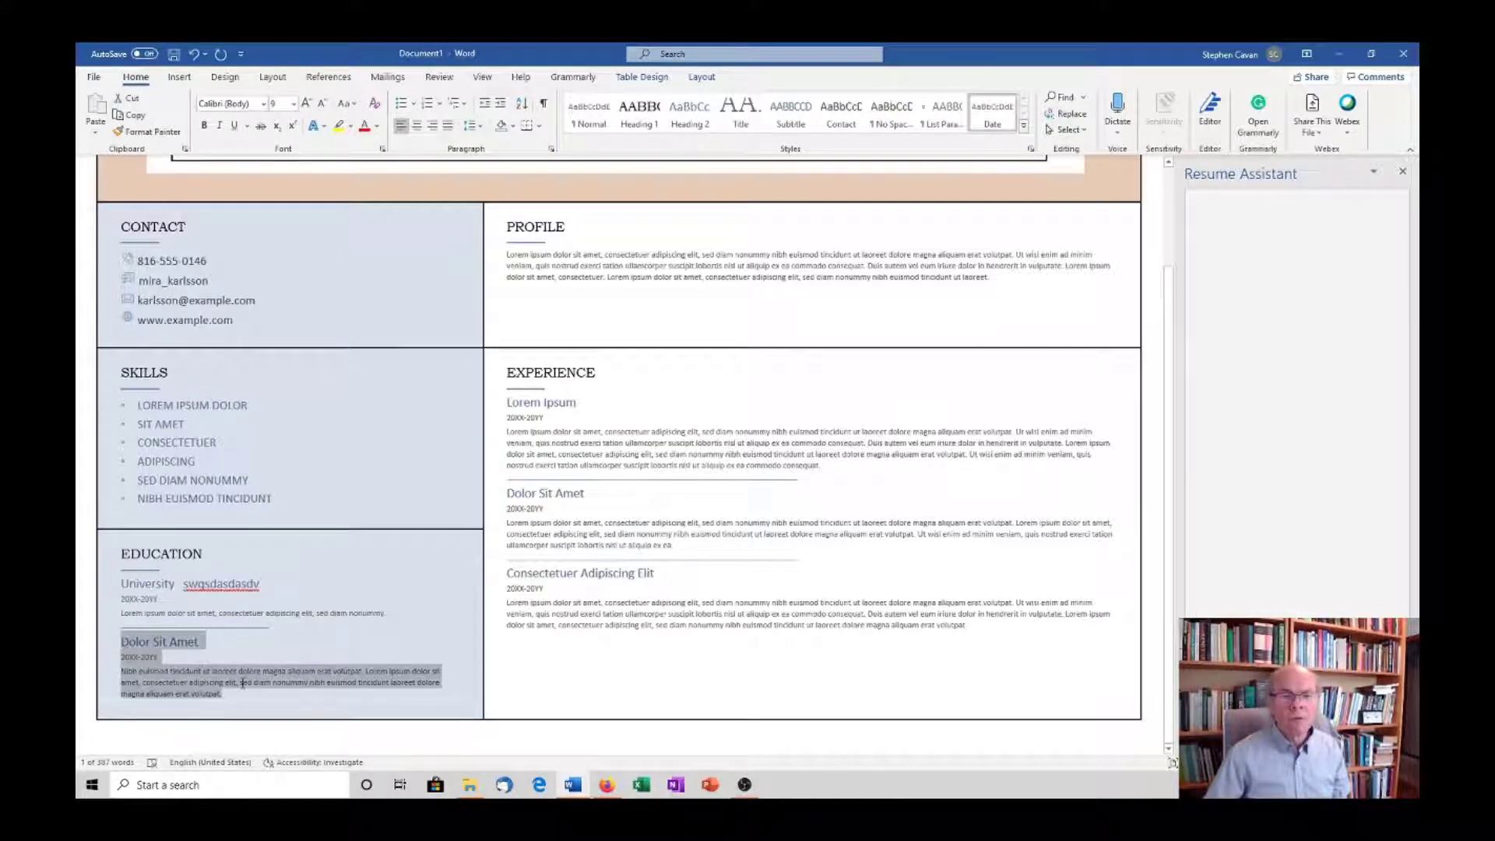
triple_click(243, 683)
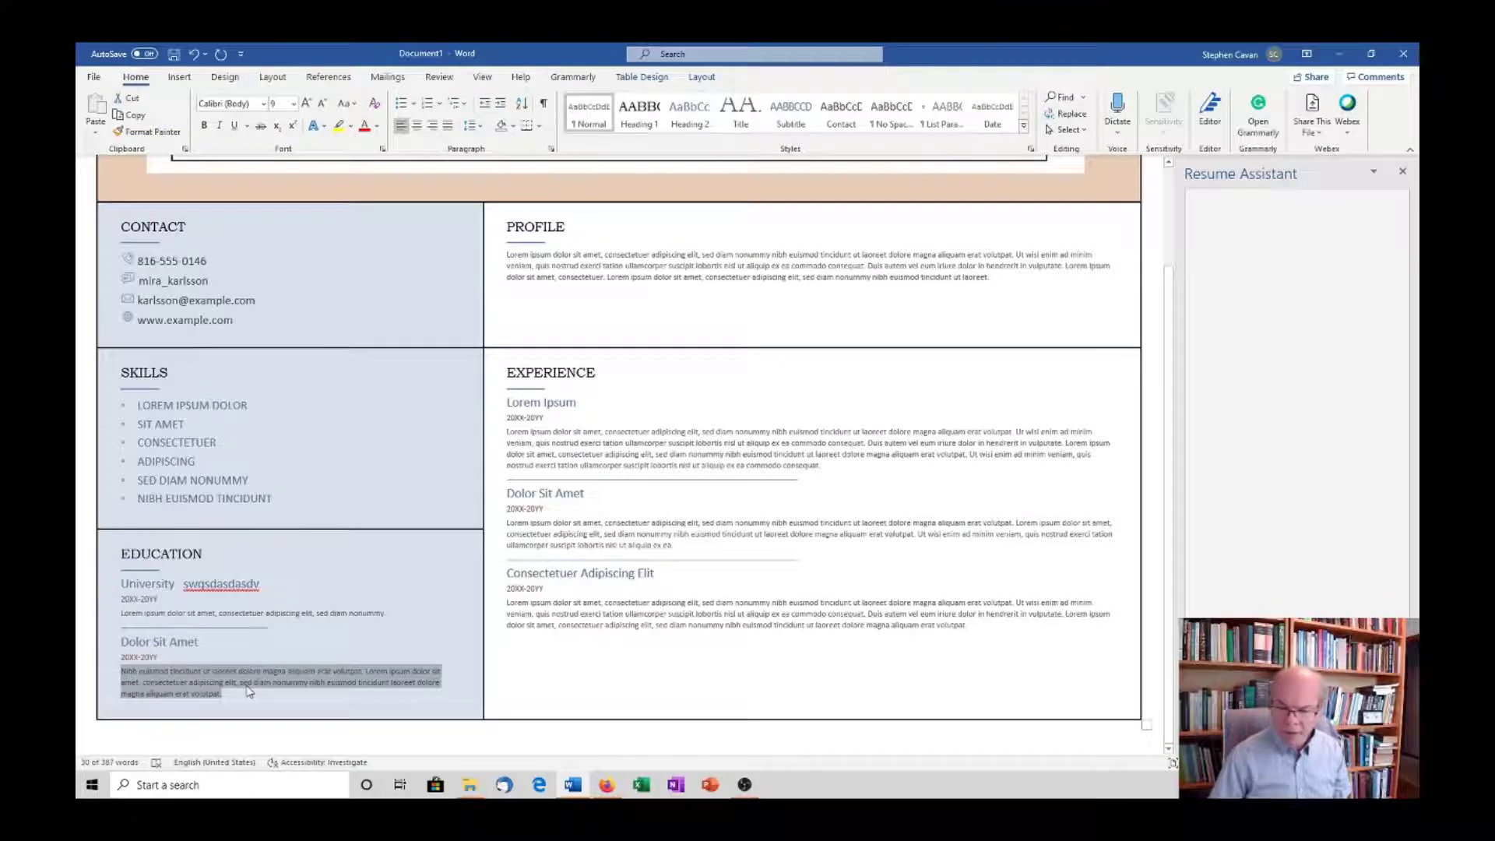
scroll(247, 691, up, 1)
key(Delete)
scroll(247, 691, up, 1)
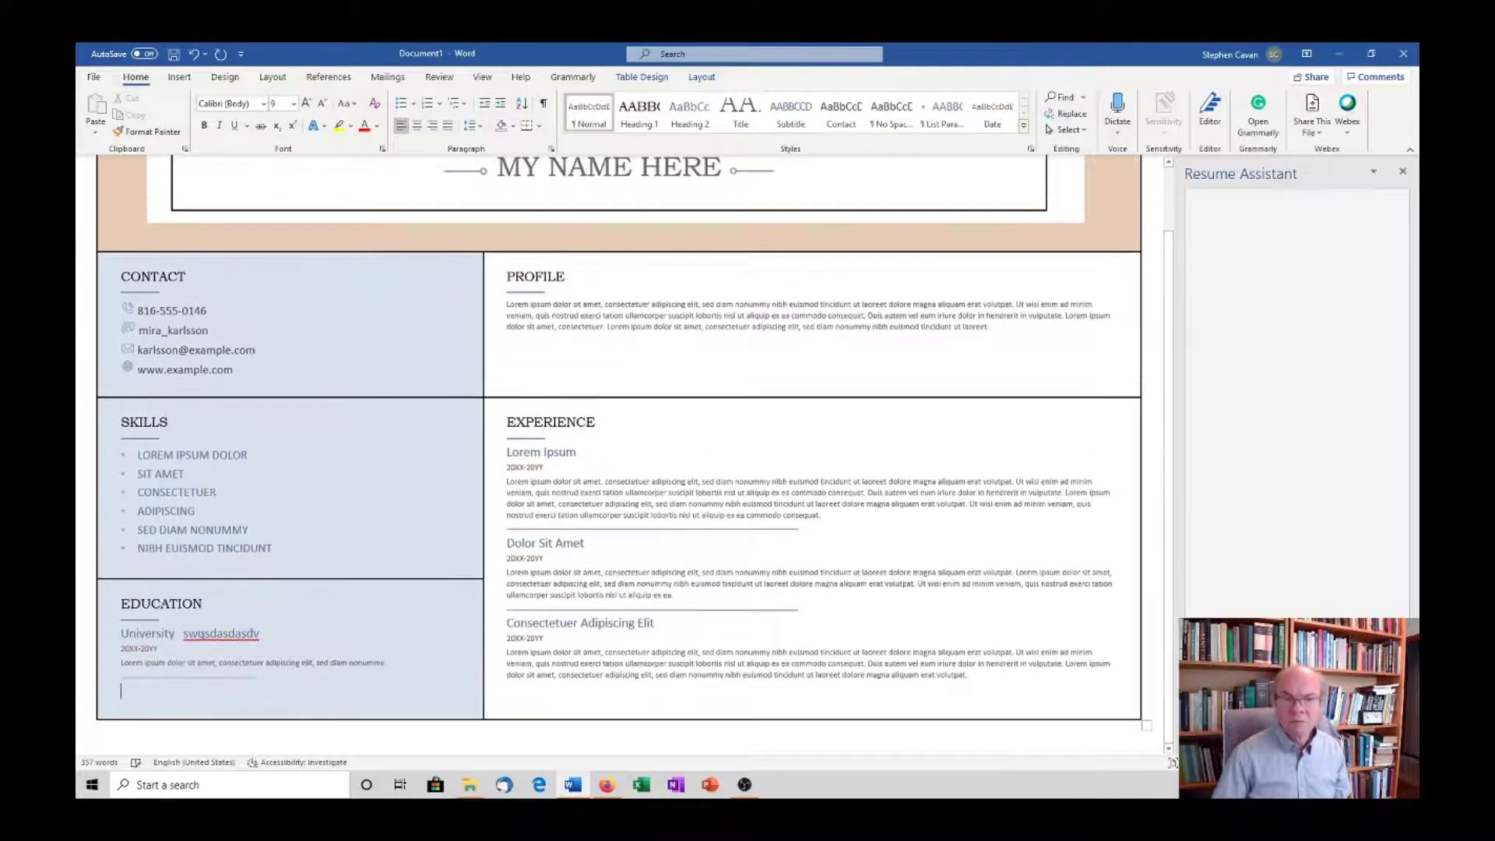
key(BackSpace)
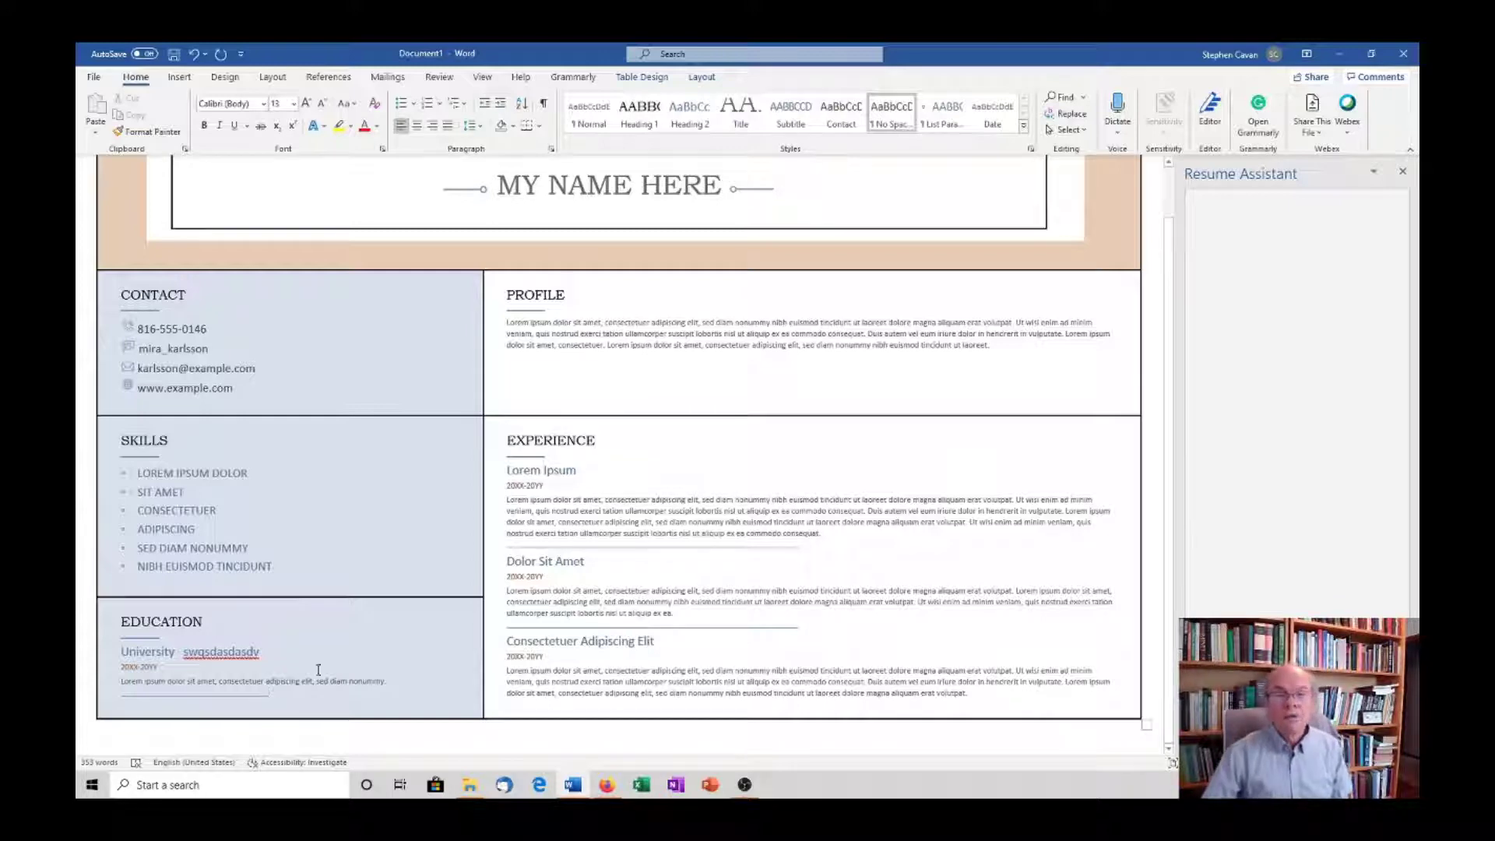
Enlarge the font size of all six bulleted items in the Skills list.
drag(137, 470, 274, 567)
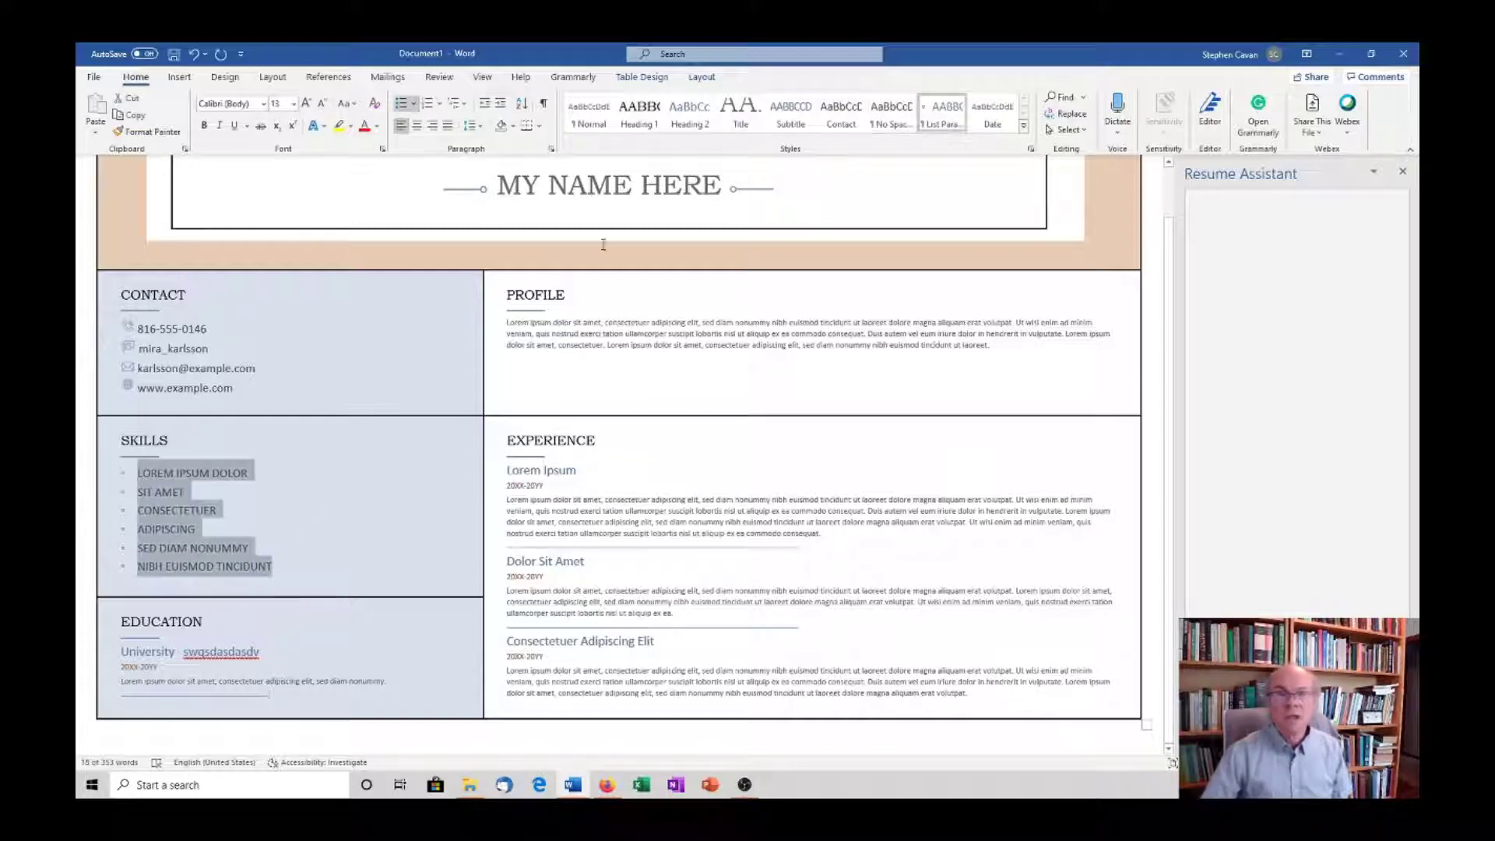
click(293, 103)
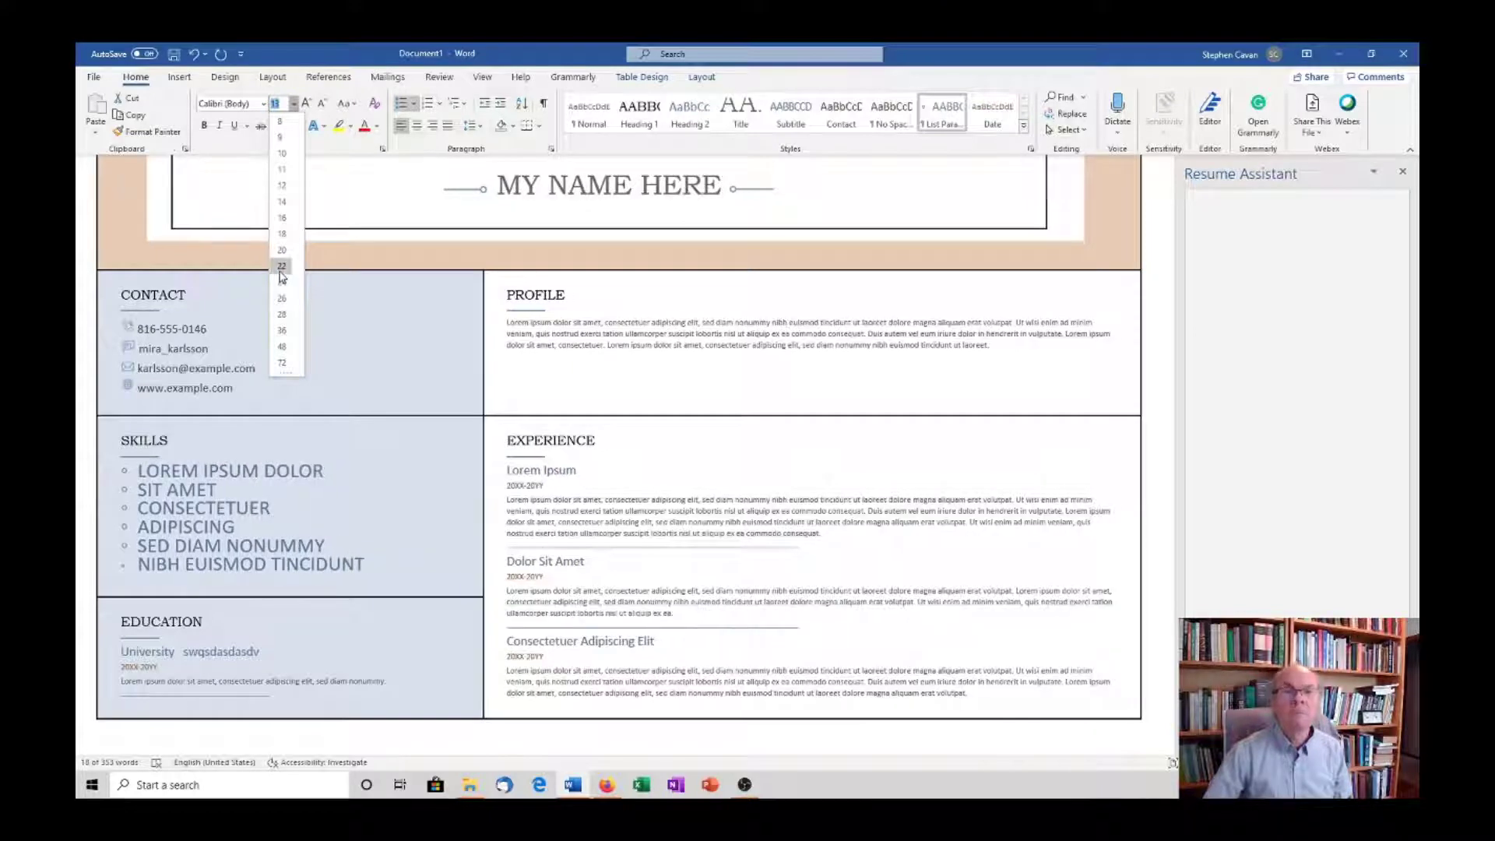
click(282, 269)
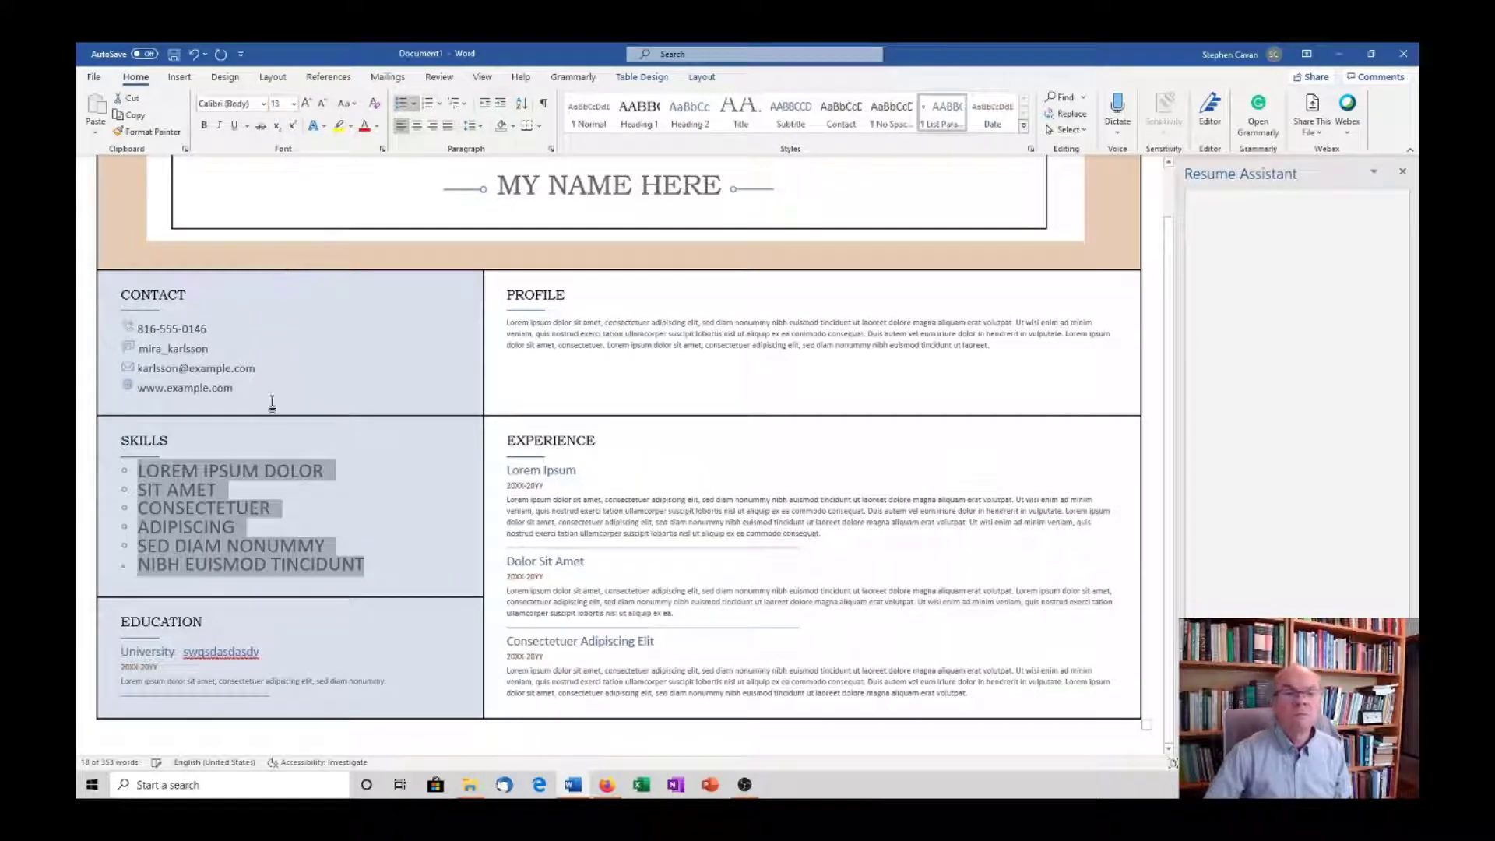
click(222, 447)
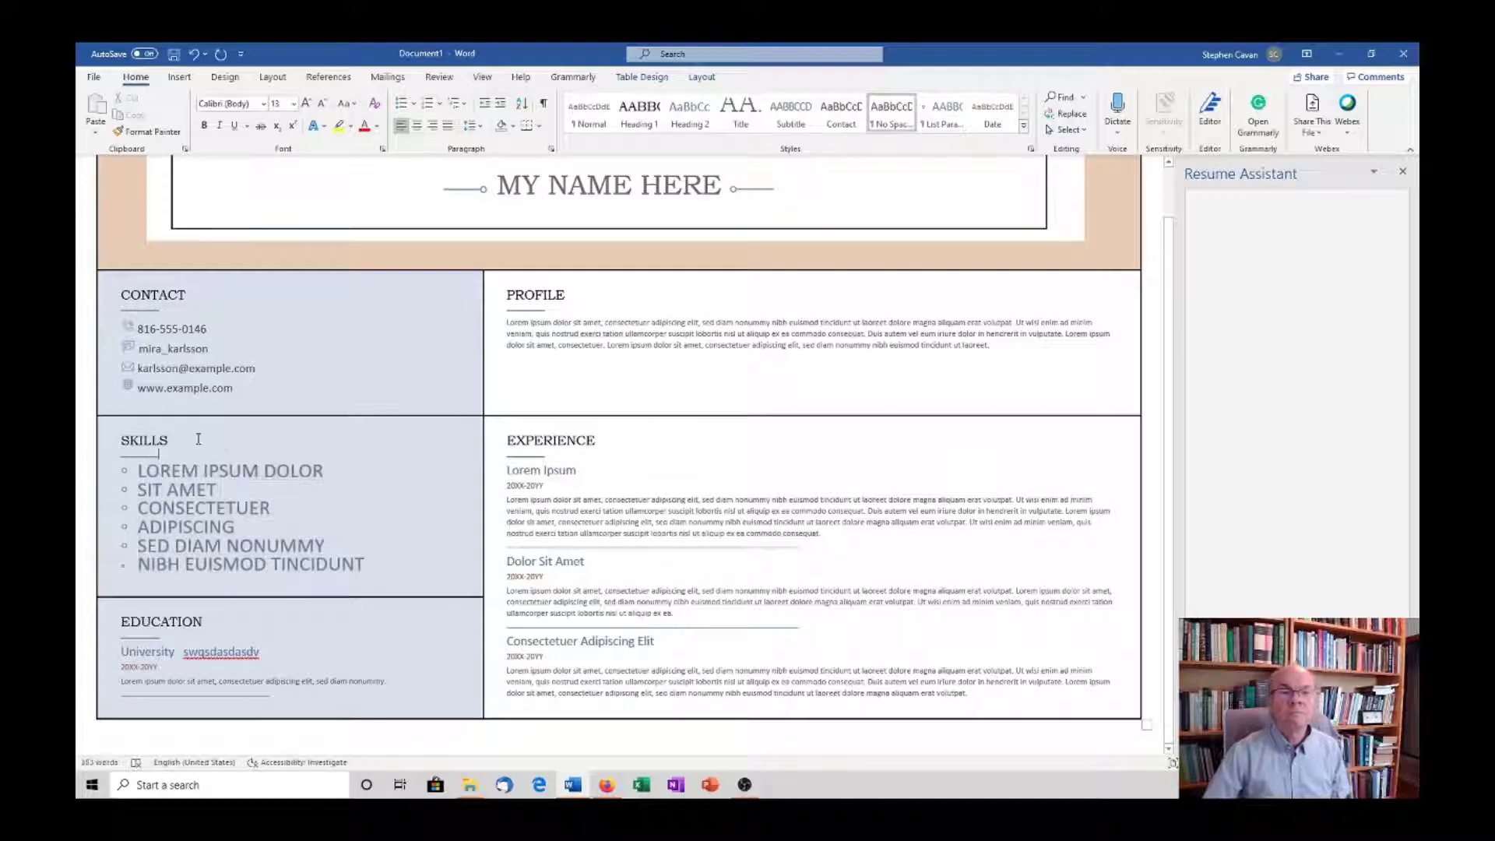
Replace the Skills section heading with "RELEVANT SKILLS".
double_click(136, 438)
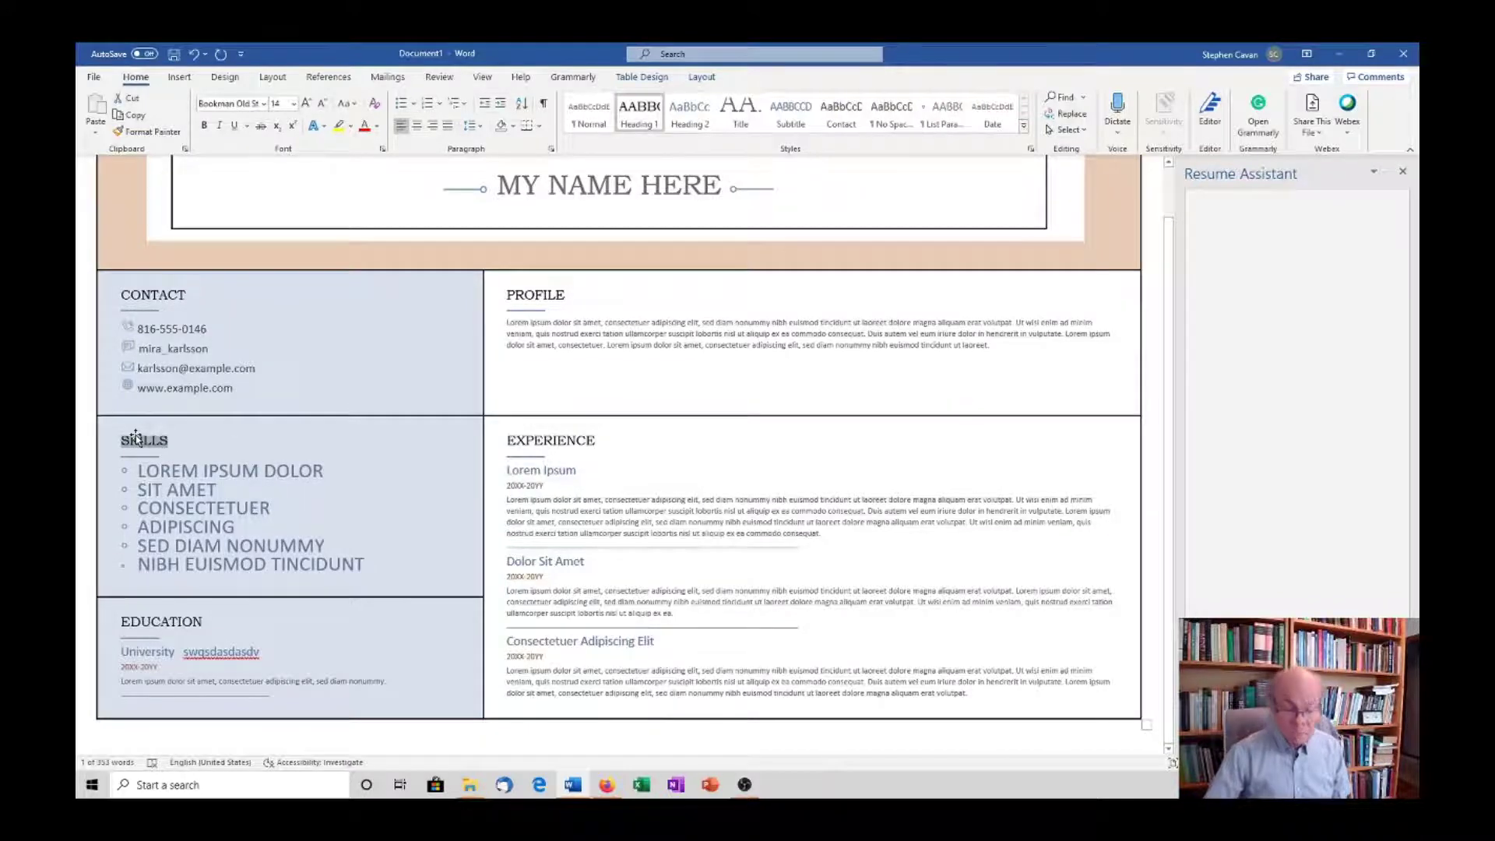
text(REV)
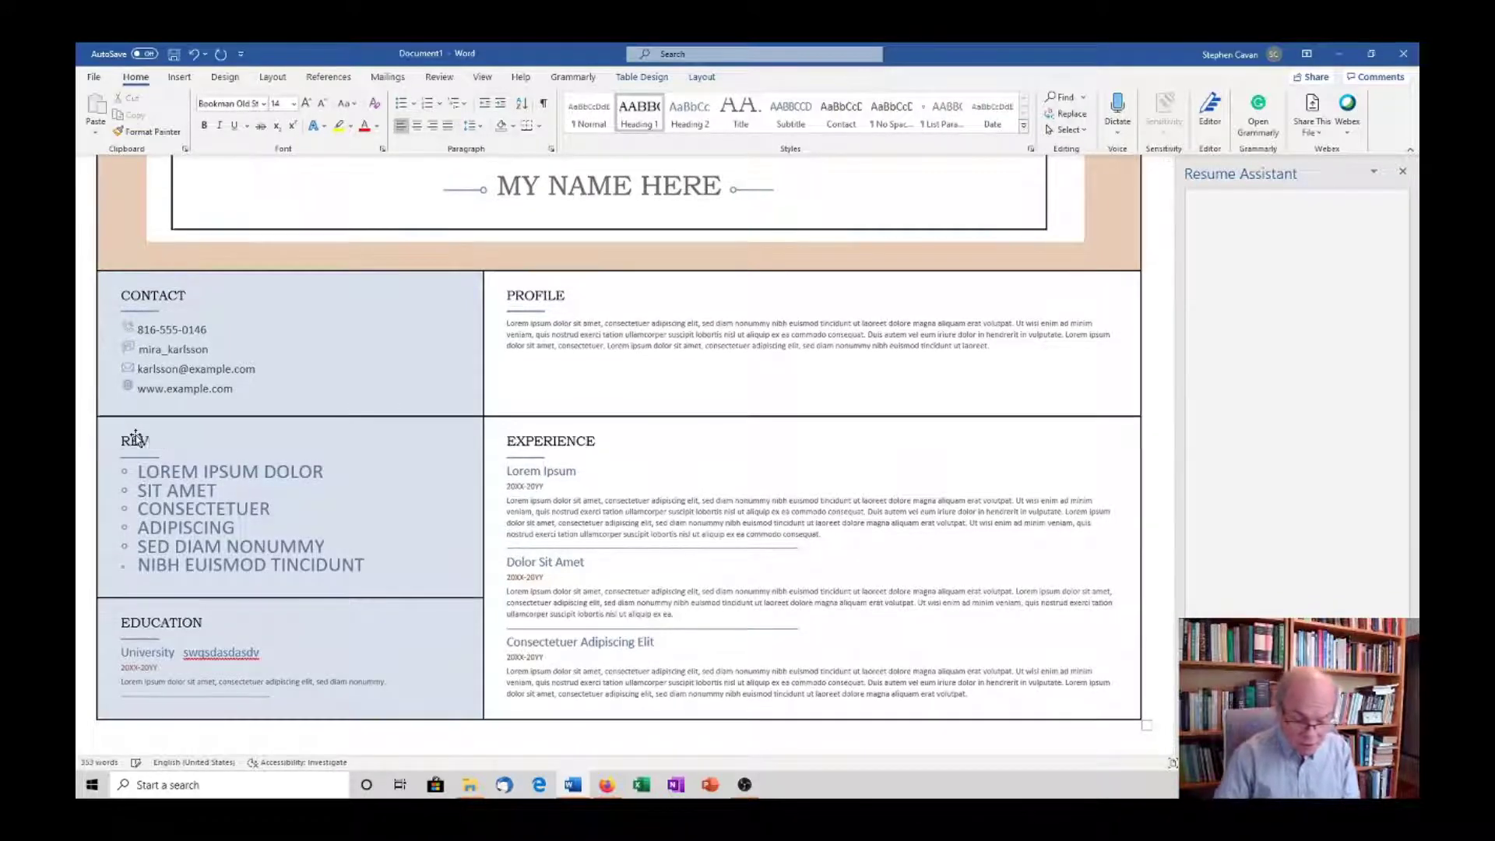
key(BackSpace)
text(LEVANT)
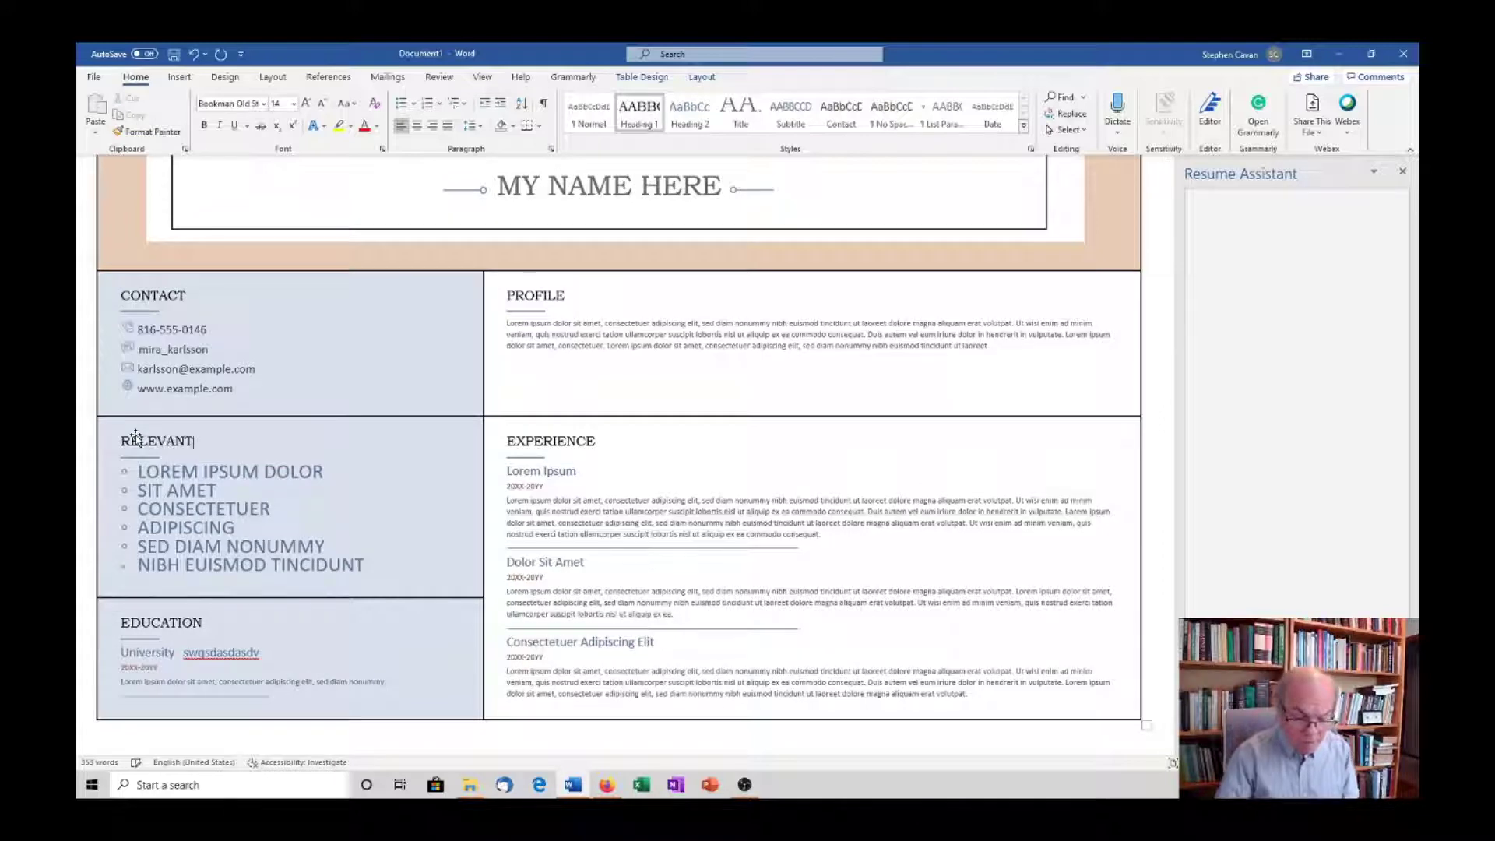
text( SKILLS)
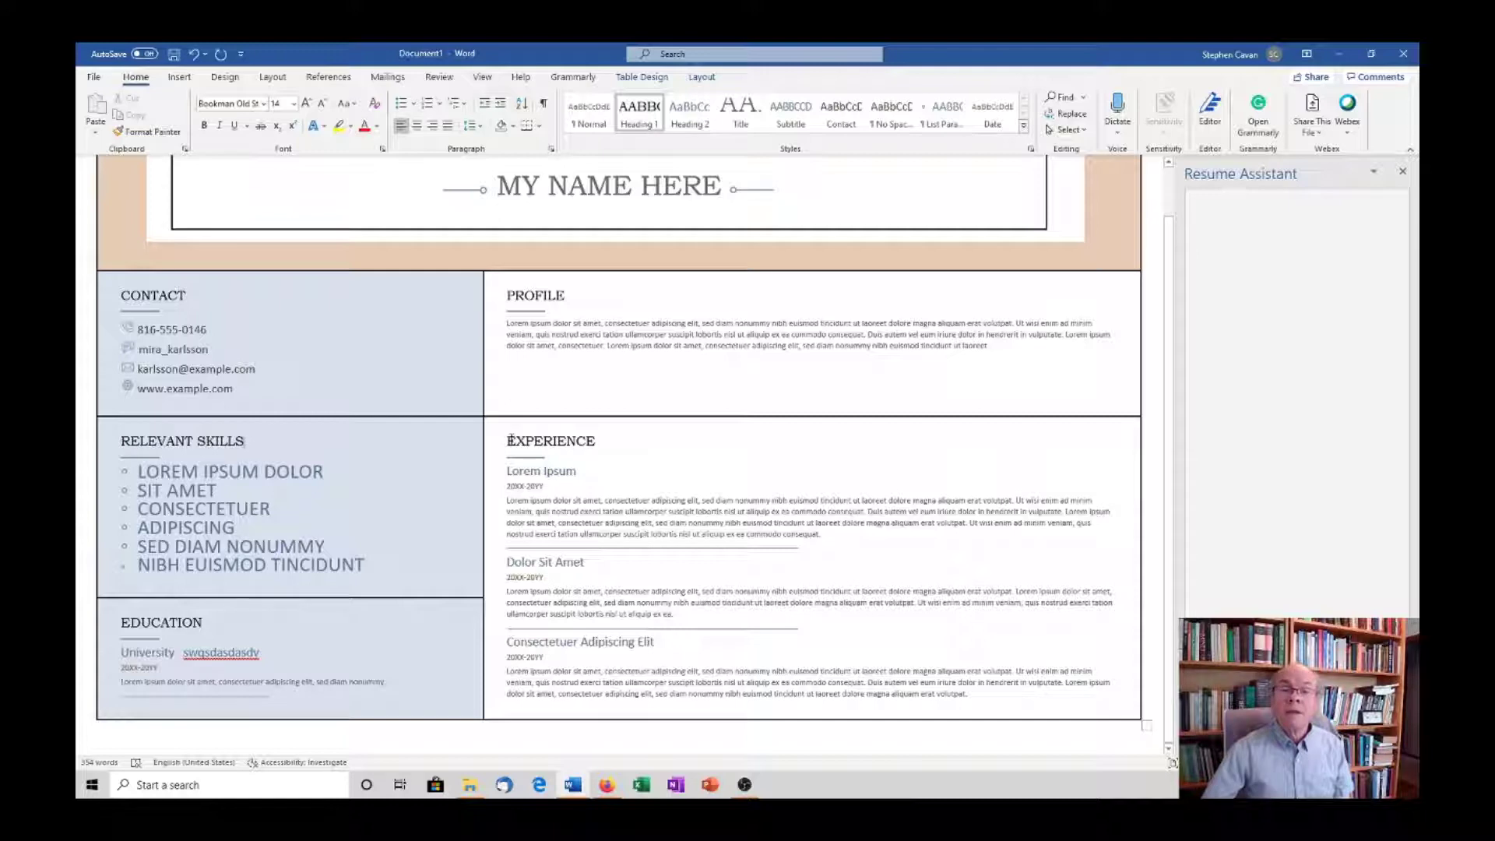
Replace the Experience section heading with "RELEVANT EXPERIENCE".
double_click(510, 441)
text(RE)
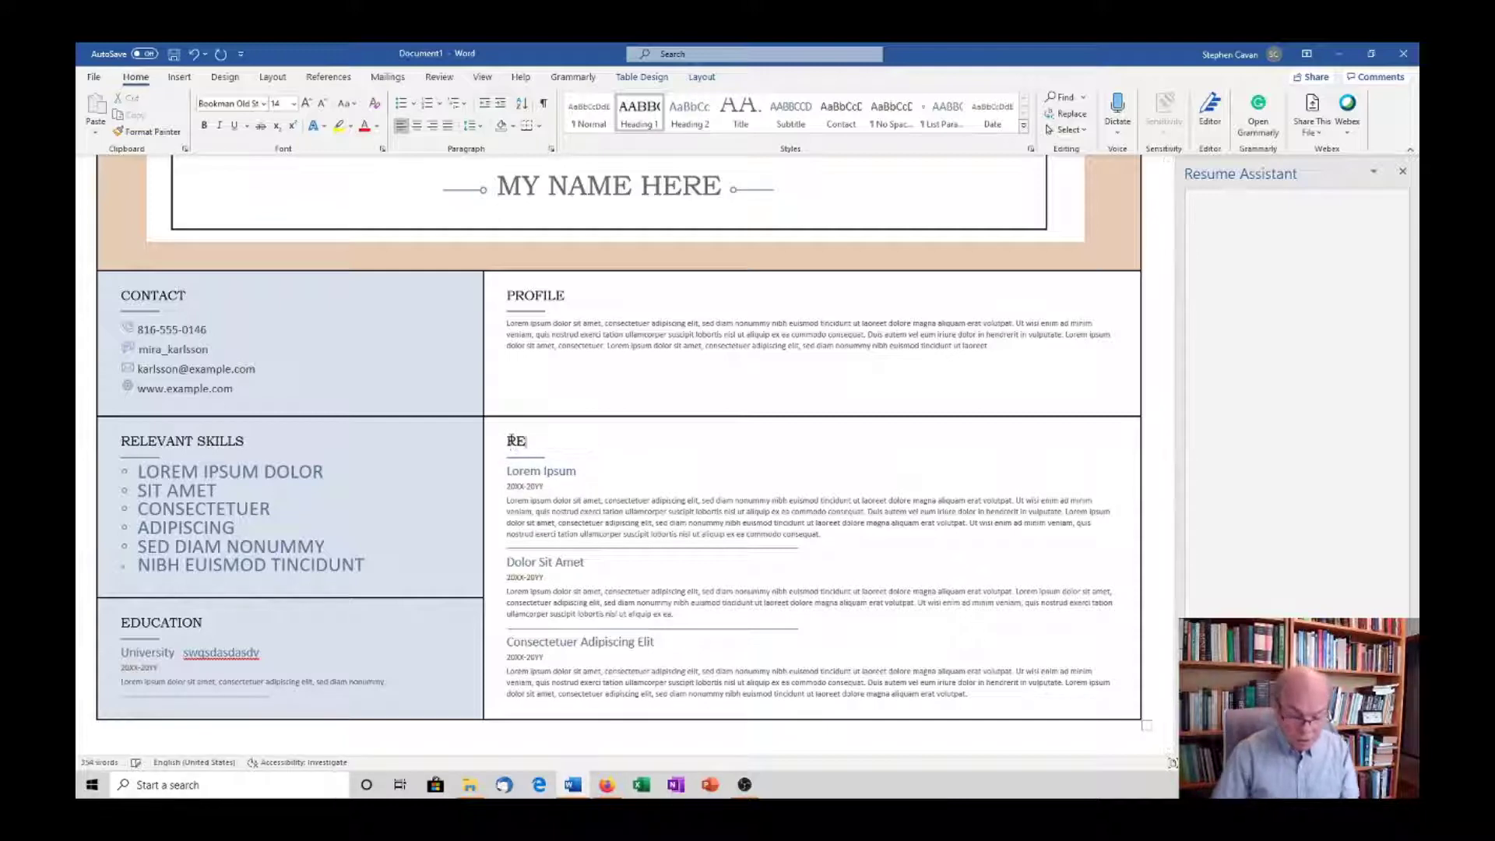
text(LEVANT )
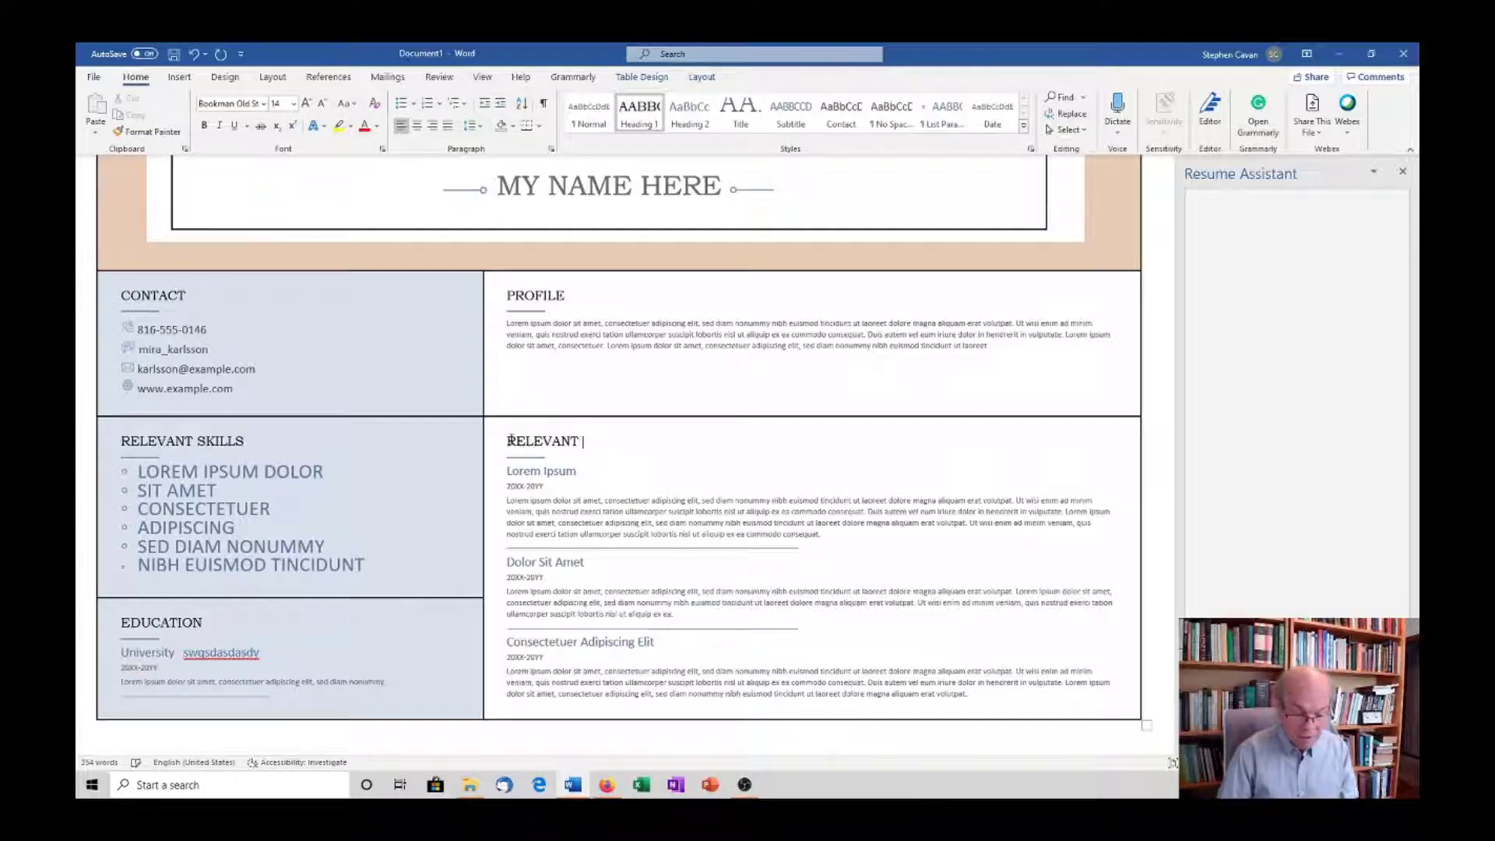
text(EXPERIENCE)
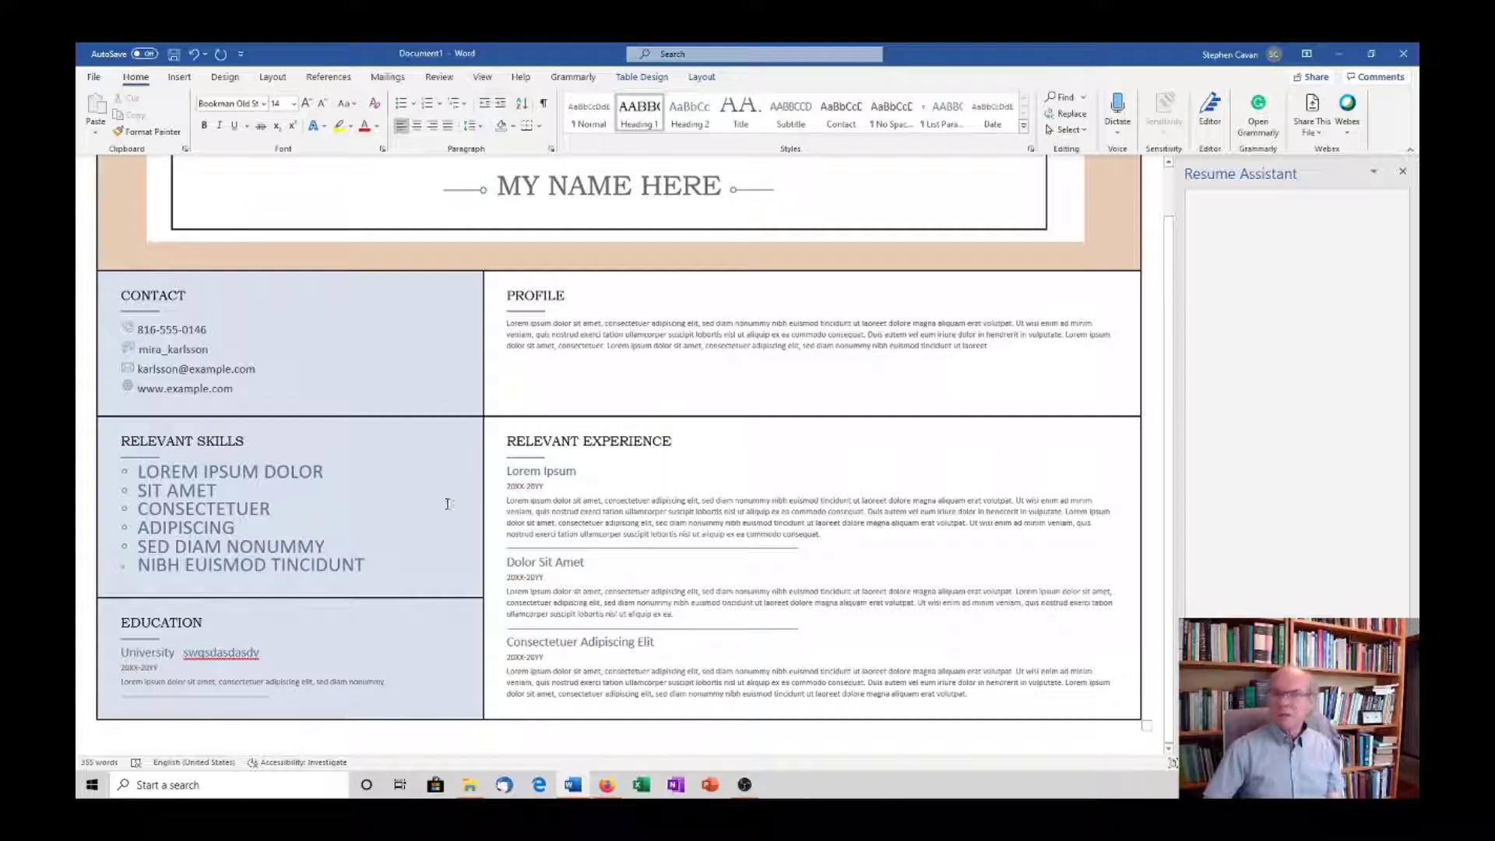
Create and save a custom theme color set, Custom 5, with Accent 5 set to white.
click(225, 78)
click(1049, 131)
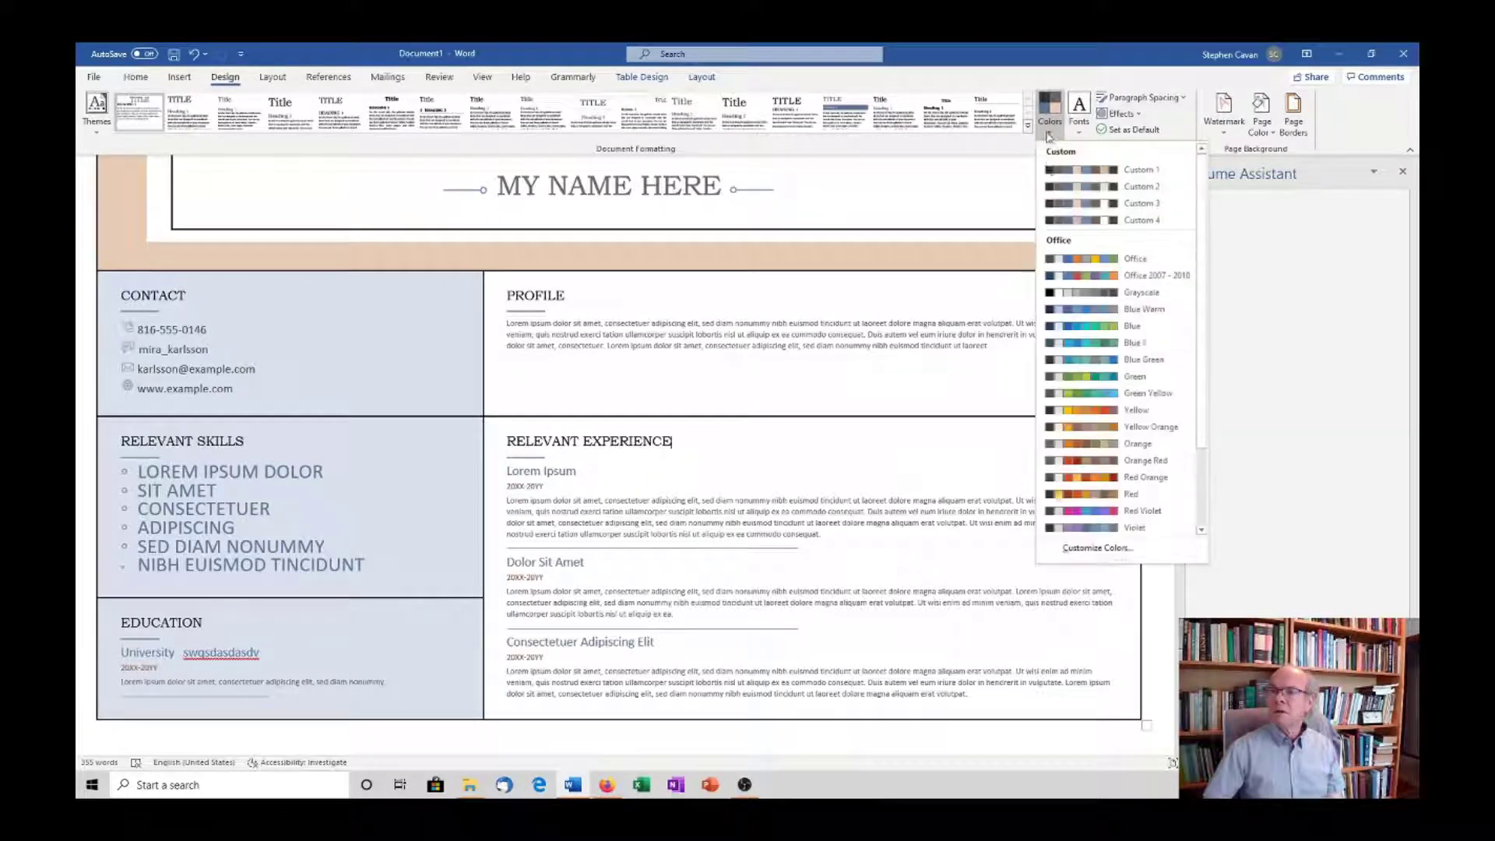
click(1109, 554)
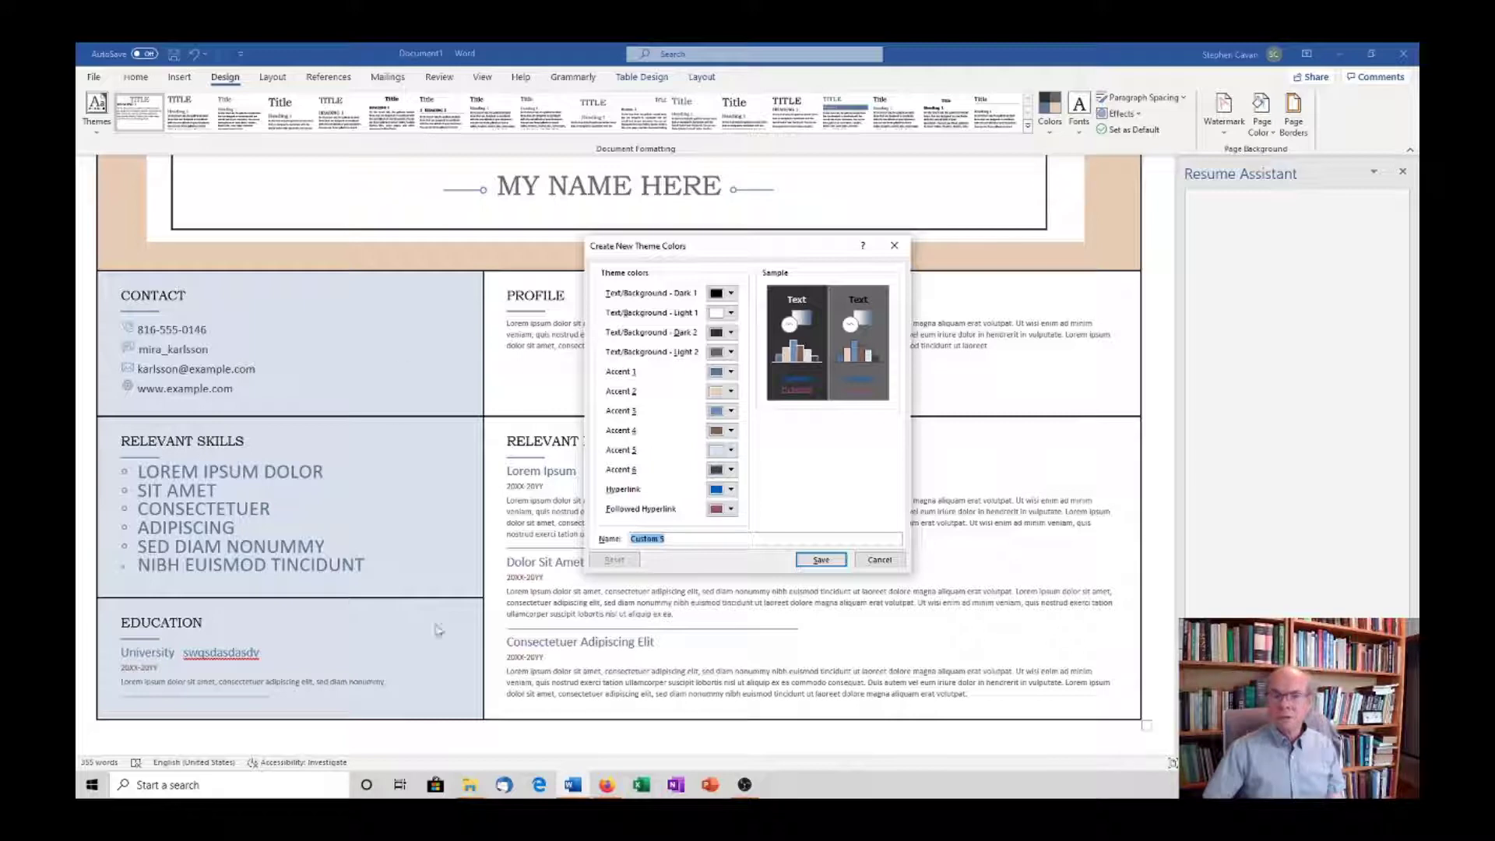
click(732, 451)
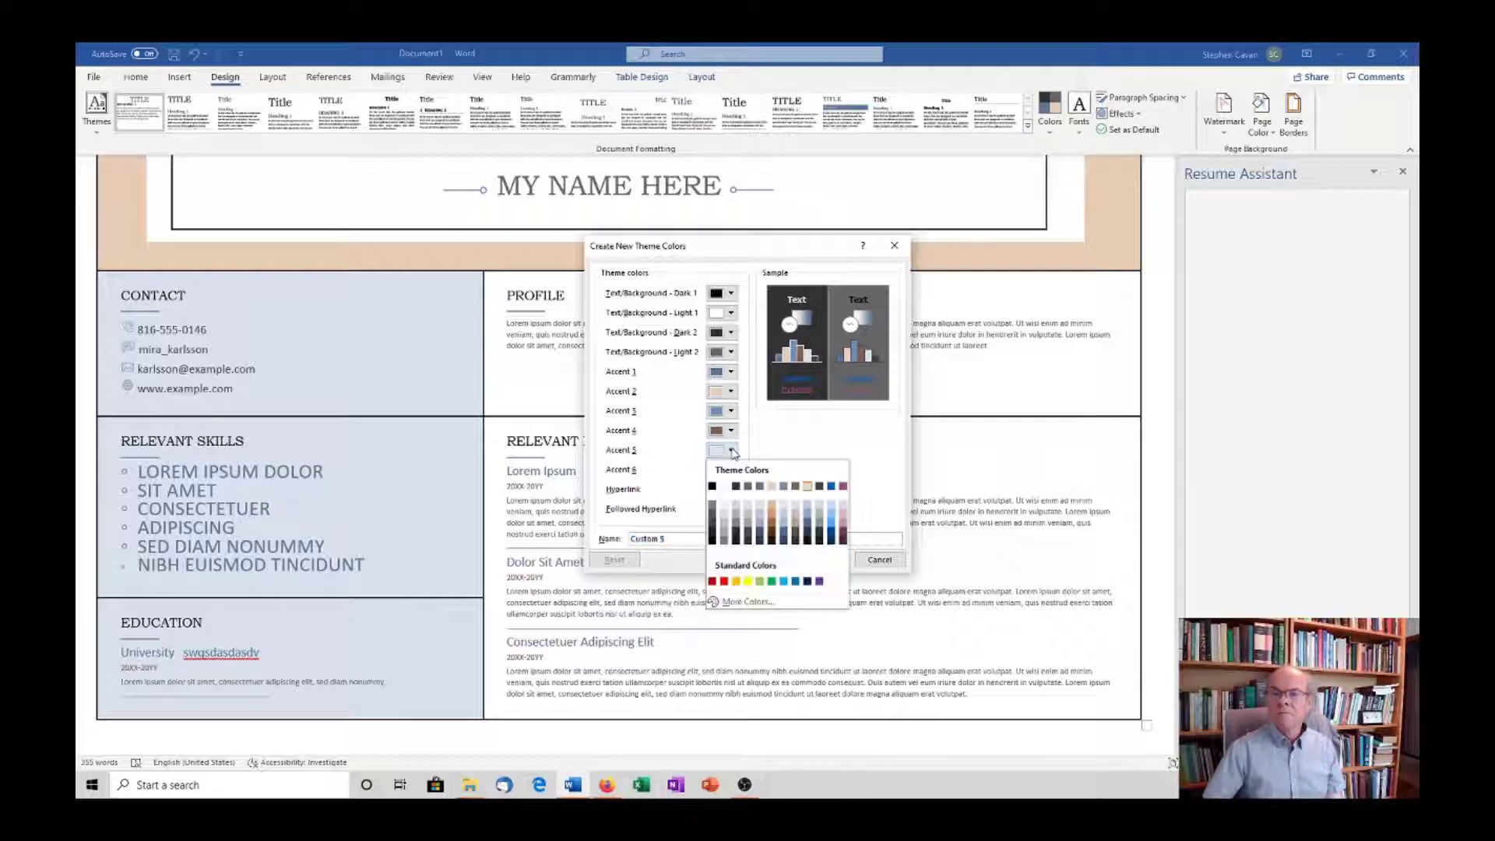
click(723, 486)
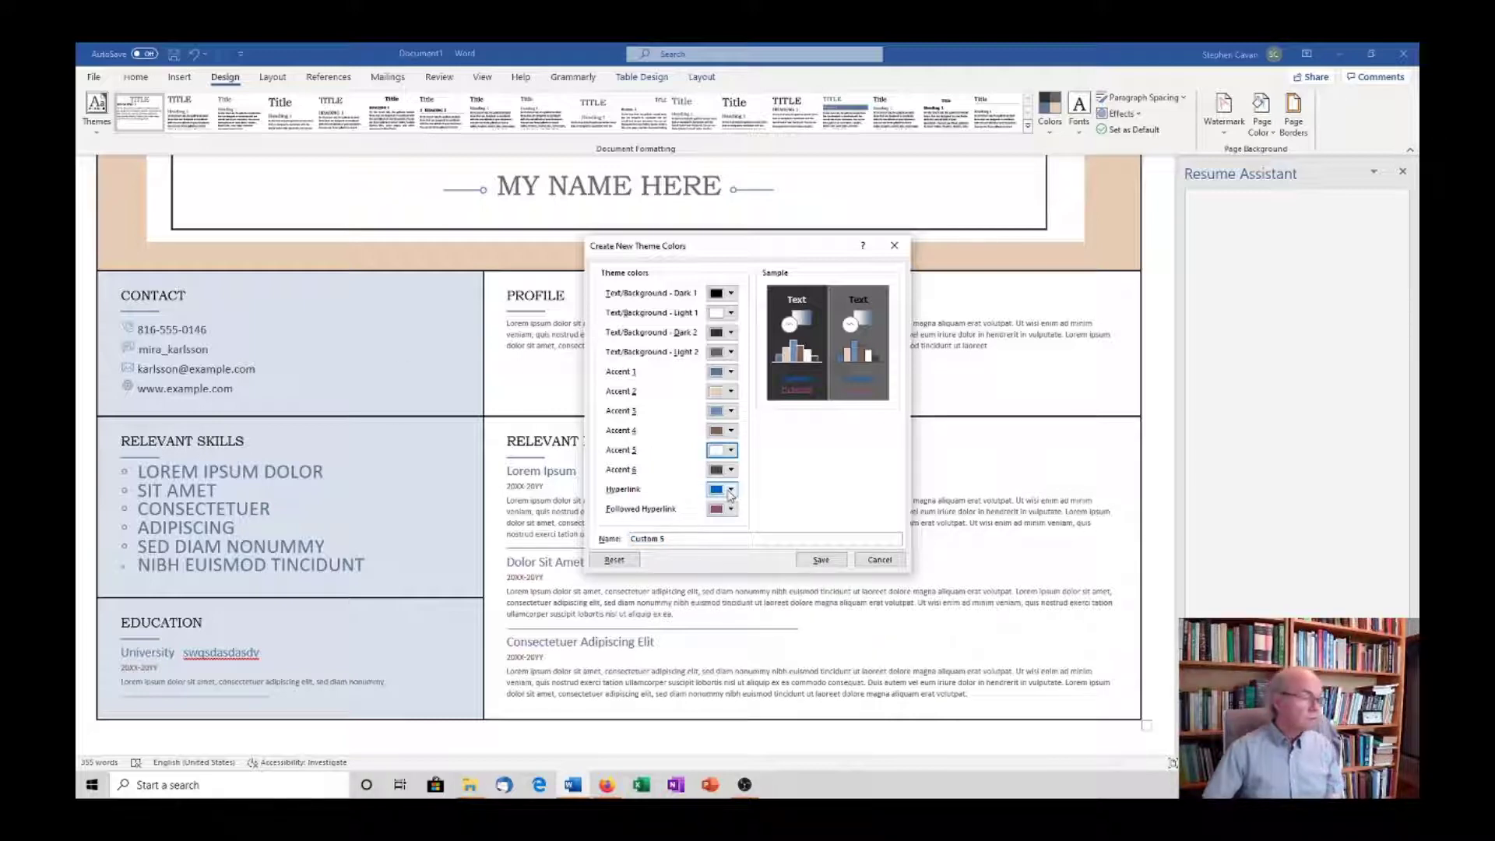
click(827, 562)
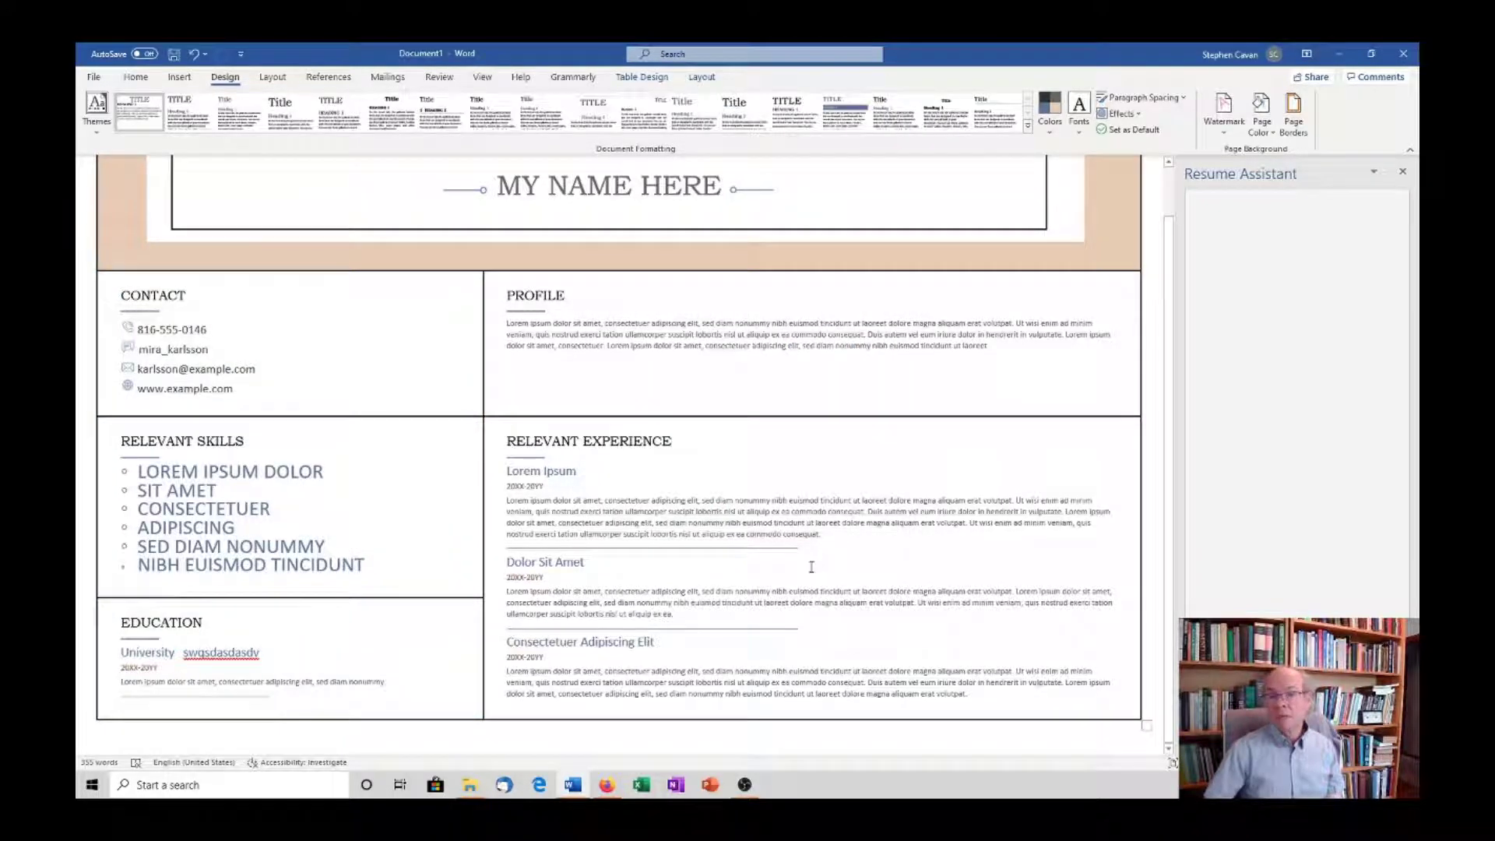
Create and save the Custom 6 theme color set with Accent 5 set to a light pink tint of the Followed Hyperlink color.
click(1049, 113)
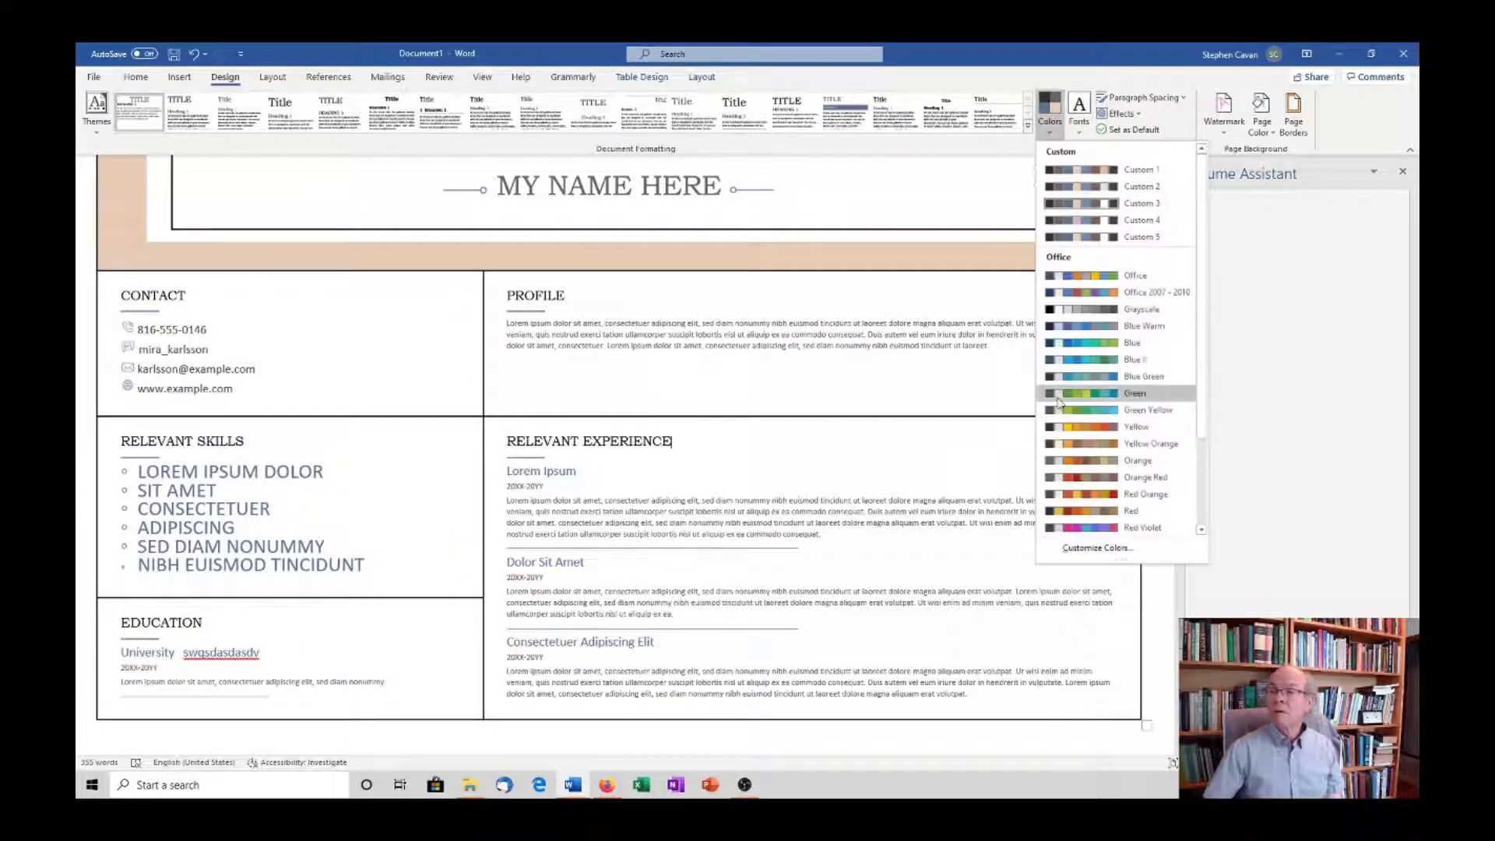
click(1096, 548)
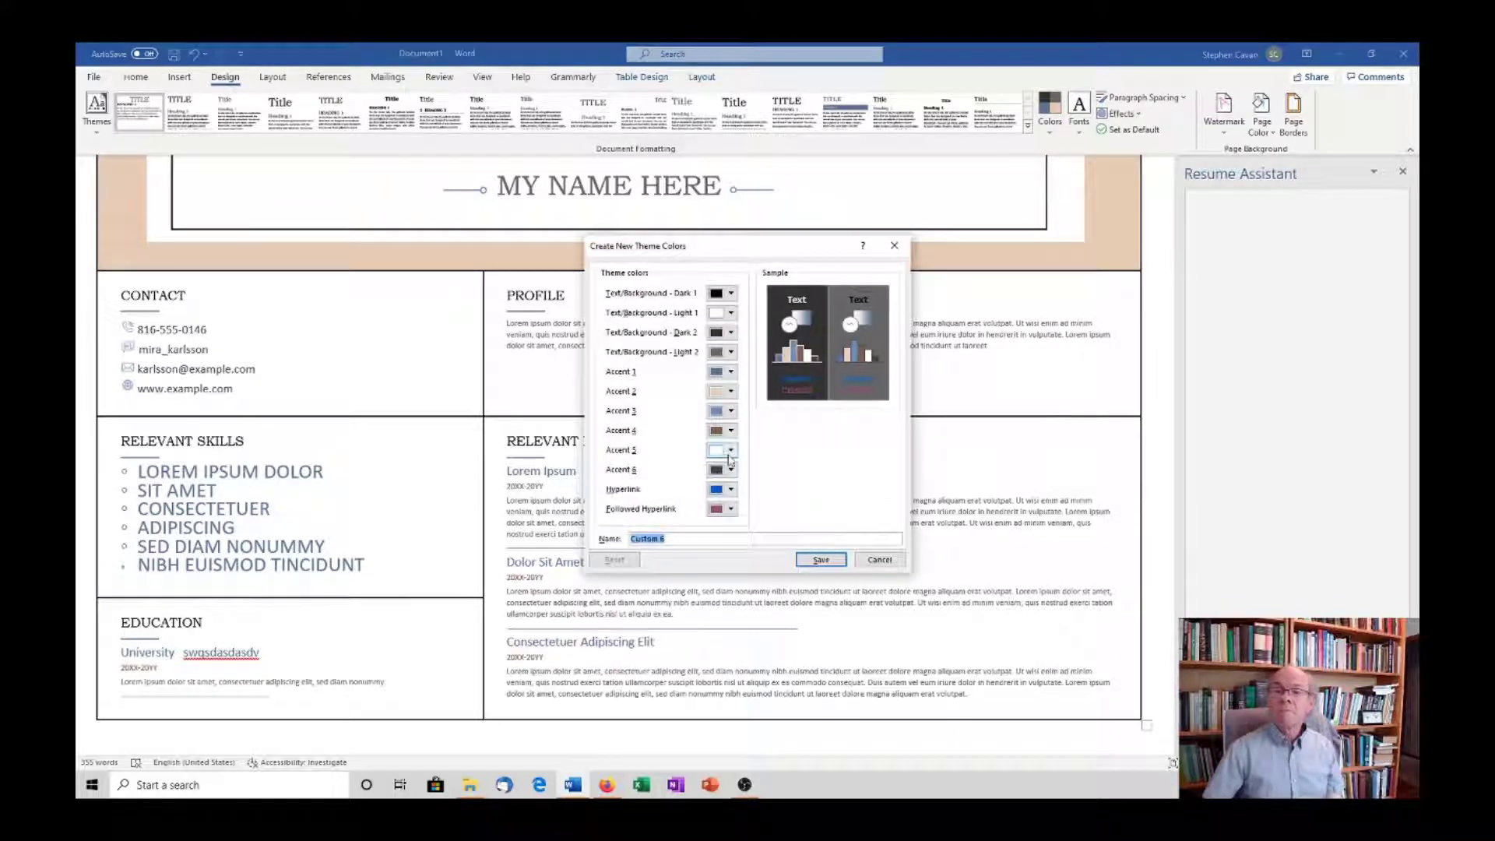
click(731, 451)
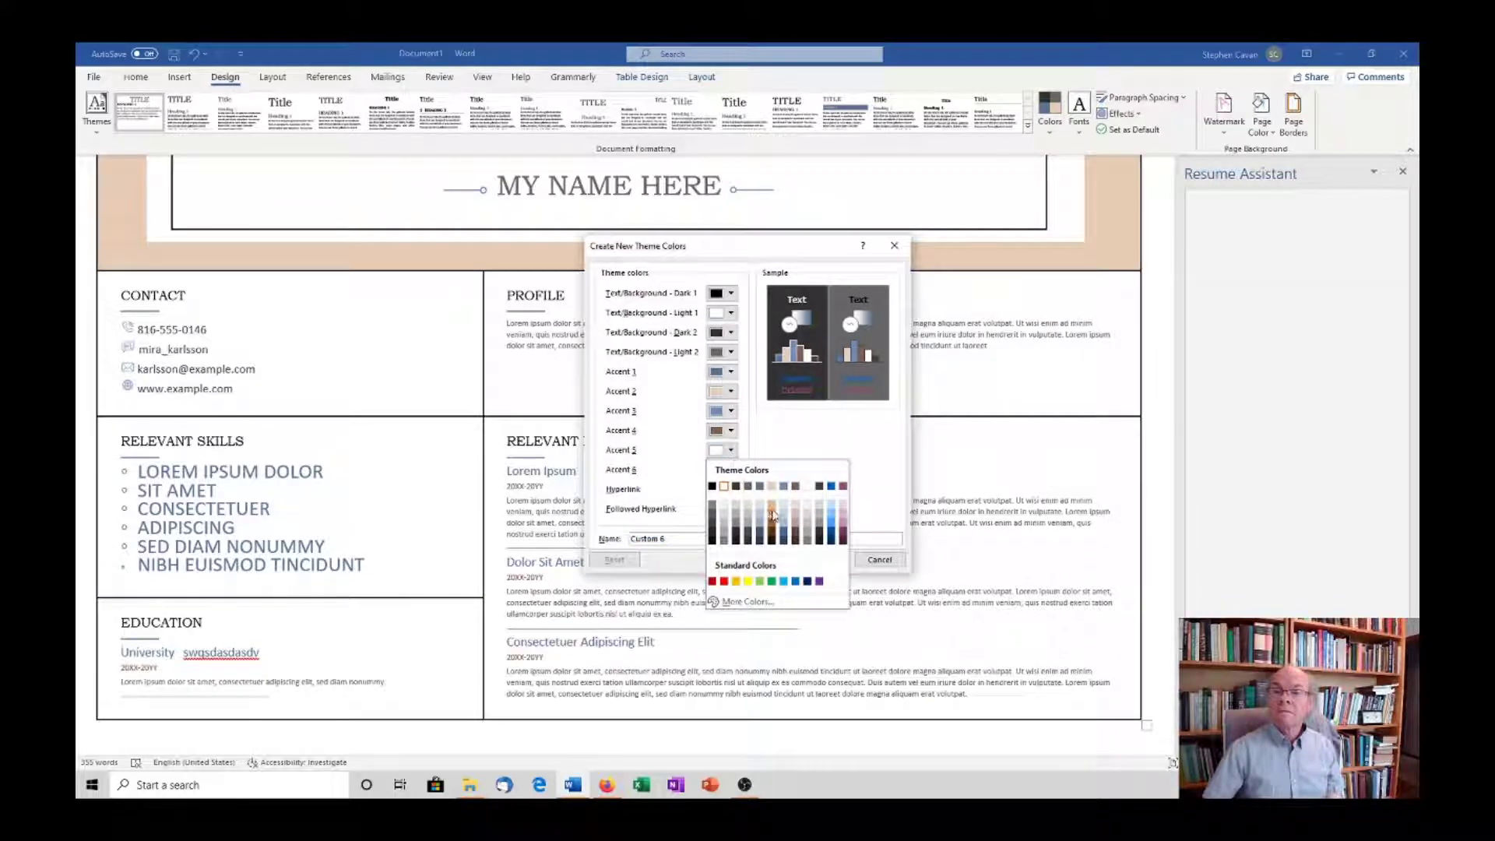
click(842, 511)
click(823, 560)
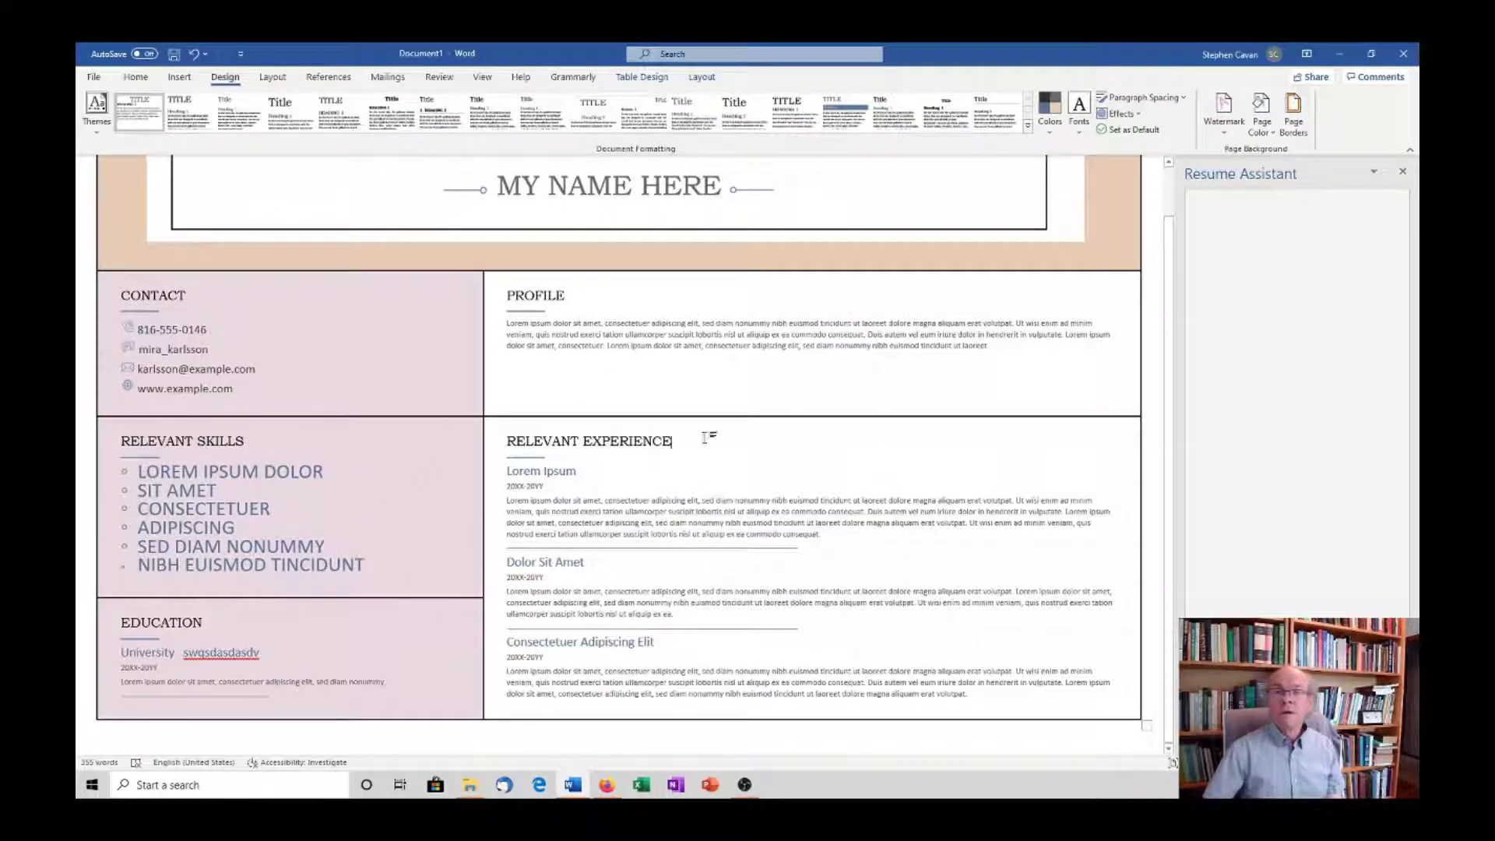
Create and save the Custom 7 theme color set with Accent 2 set to a pink tint of the Followed Hyperlink color.
click(1049, 131)
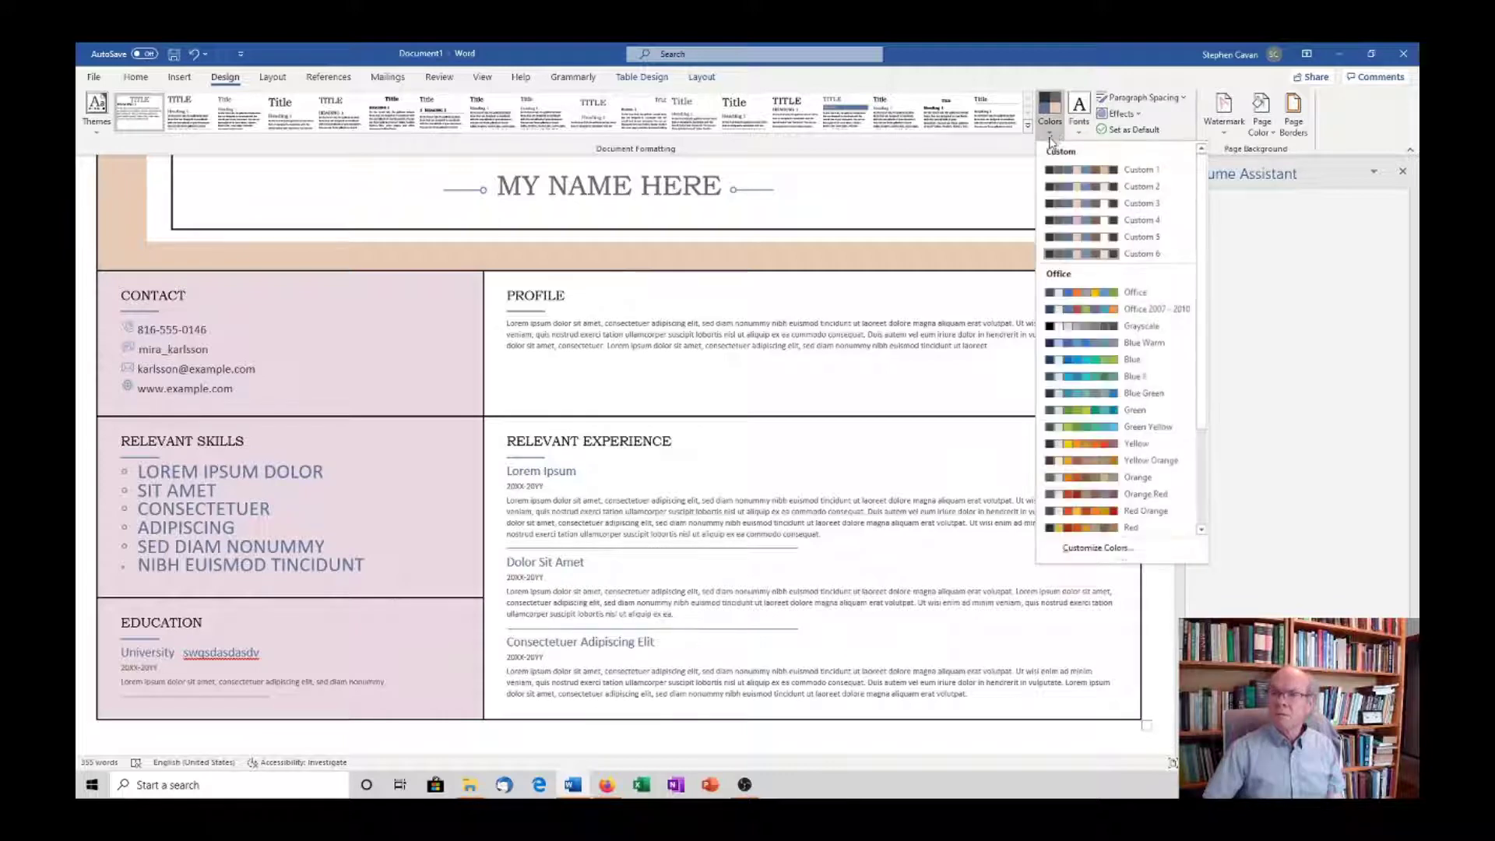
click(1097, 547)
click(730, 391)
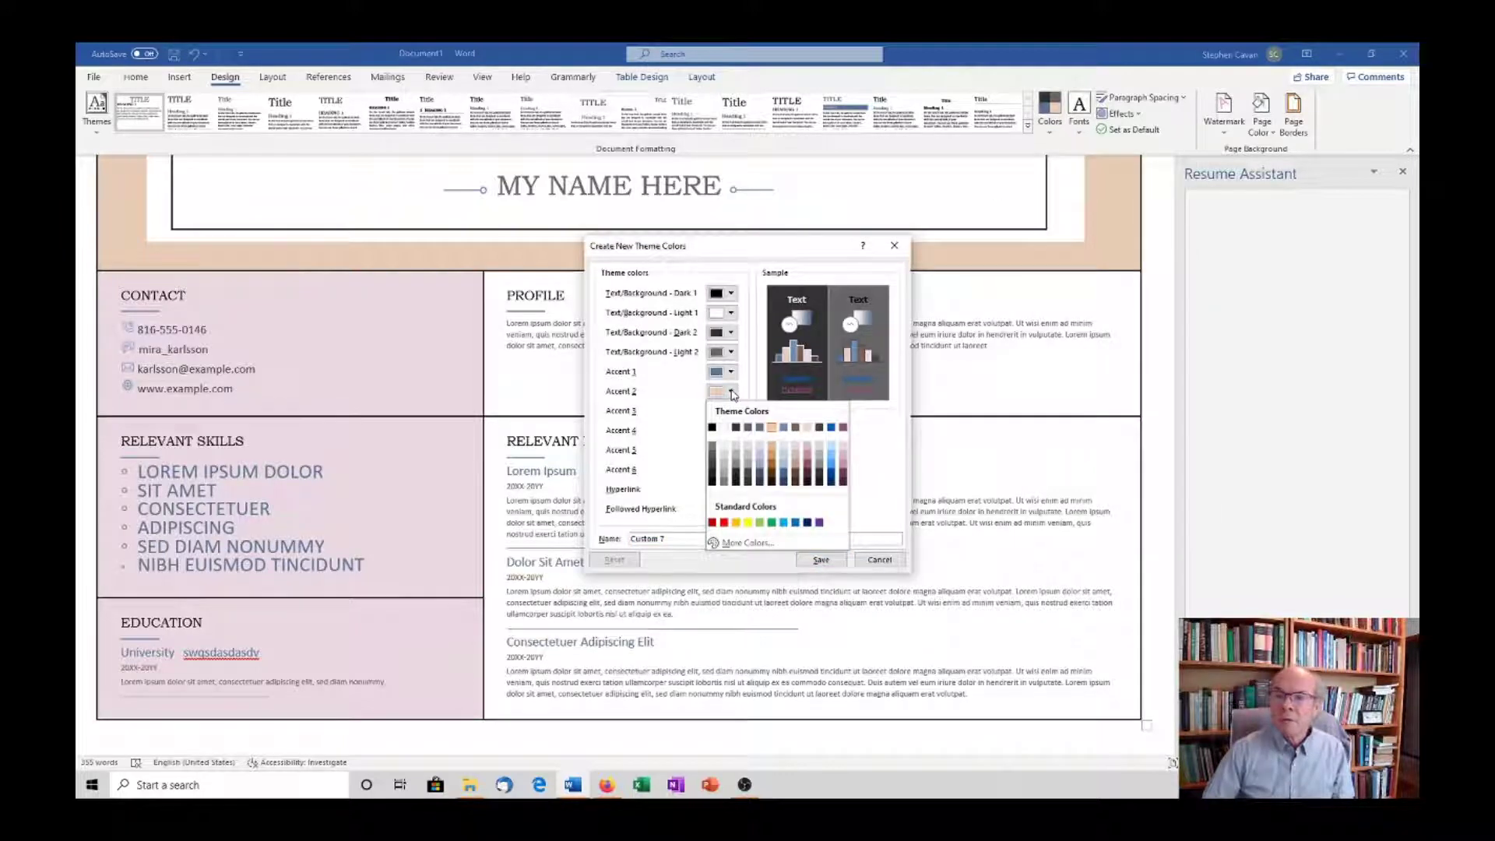
click(843, 456)
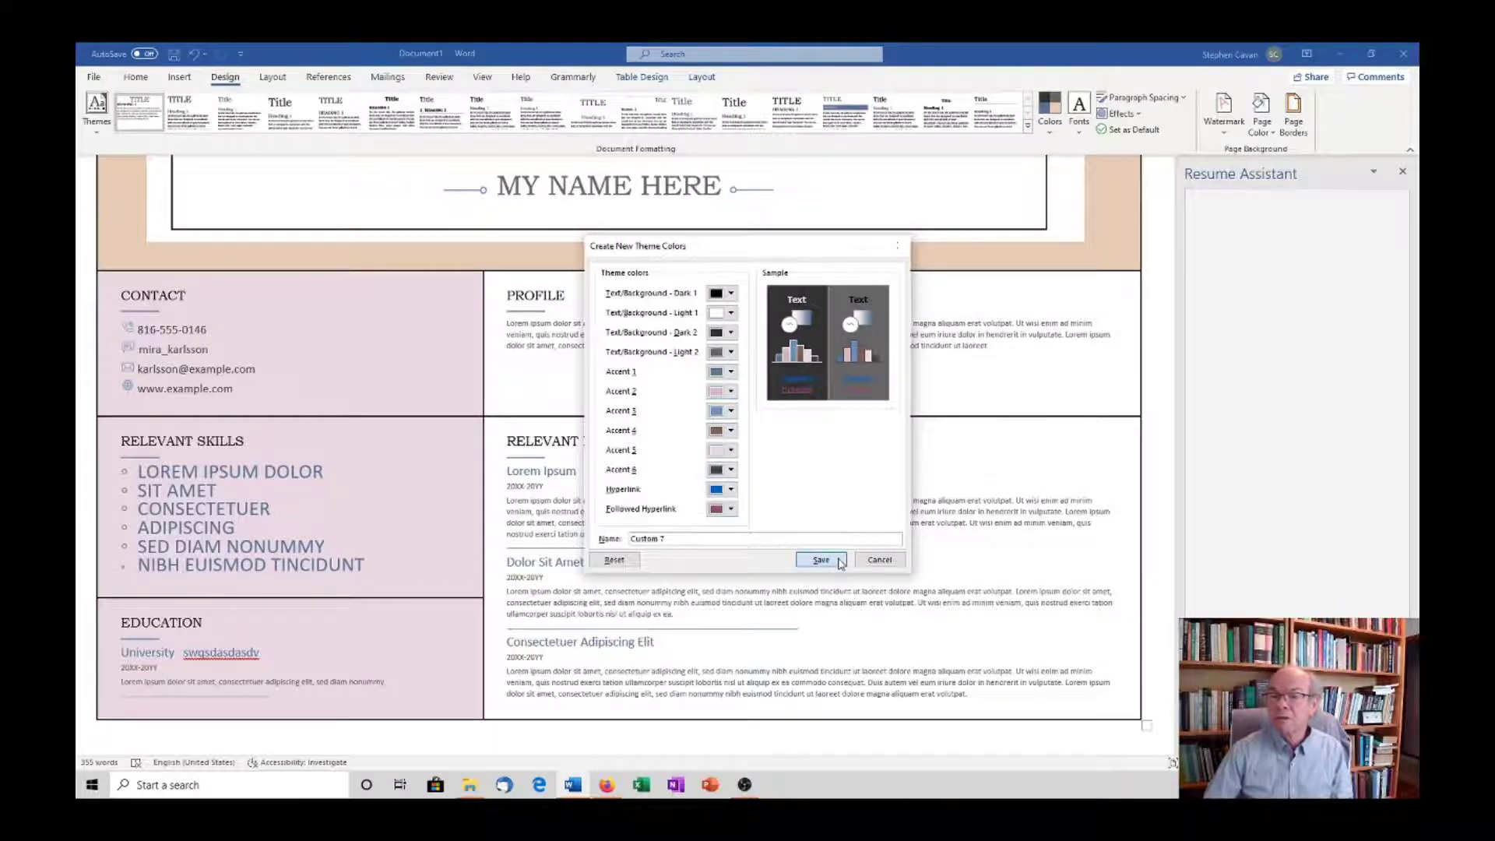
click(821, 559)
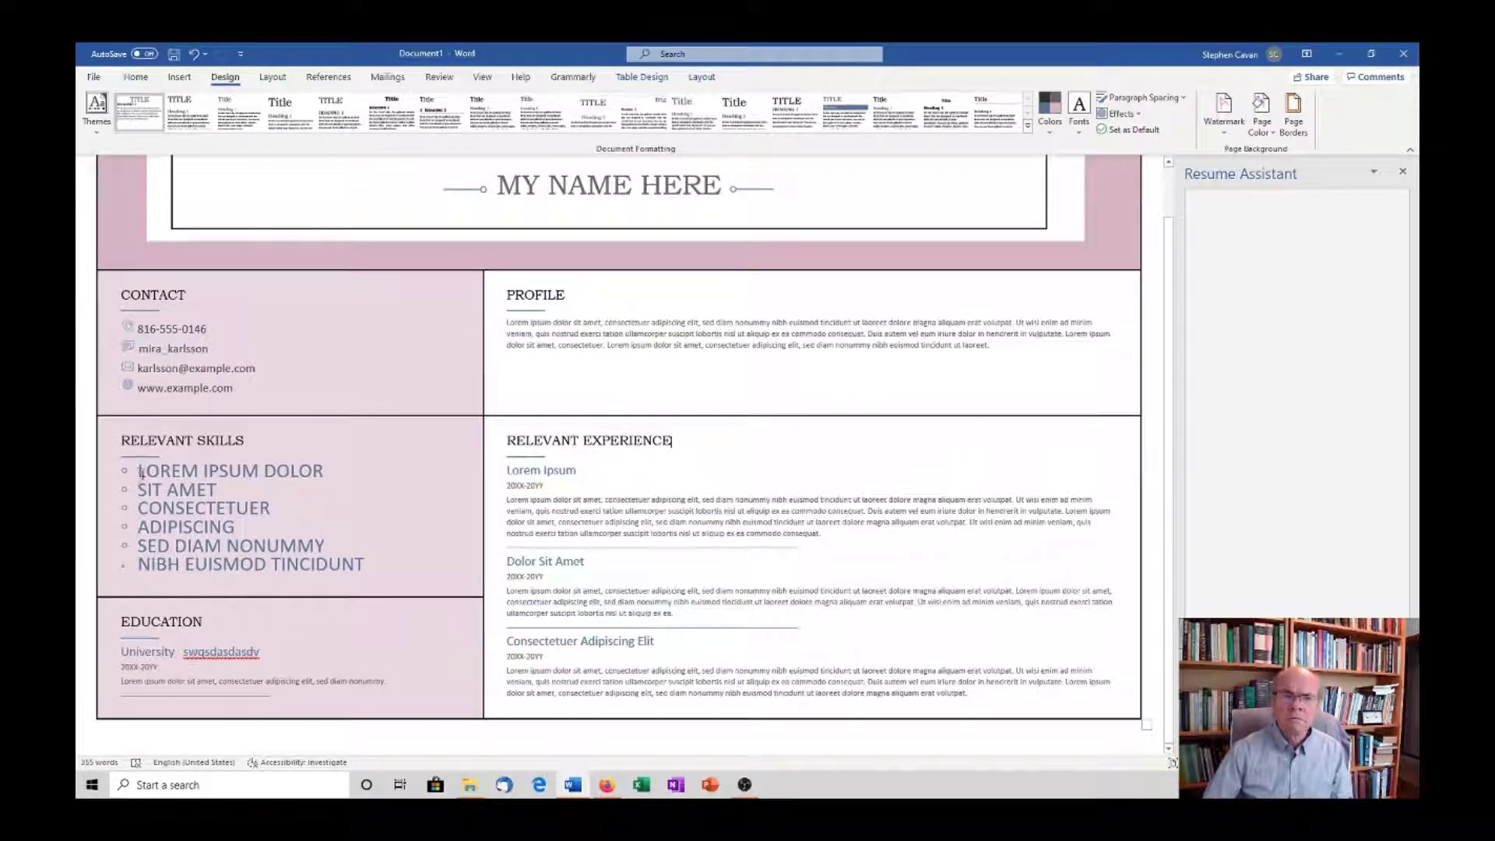
Set the font color of all six items in the Relevant Skills list to the standard purple.
drag(137, 470, 379, 568)
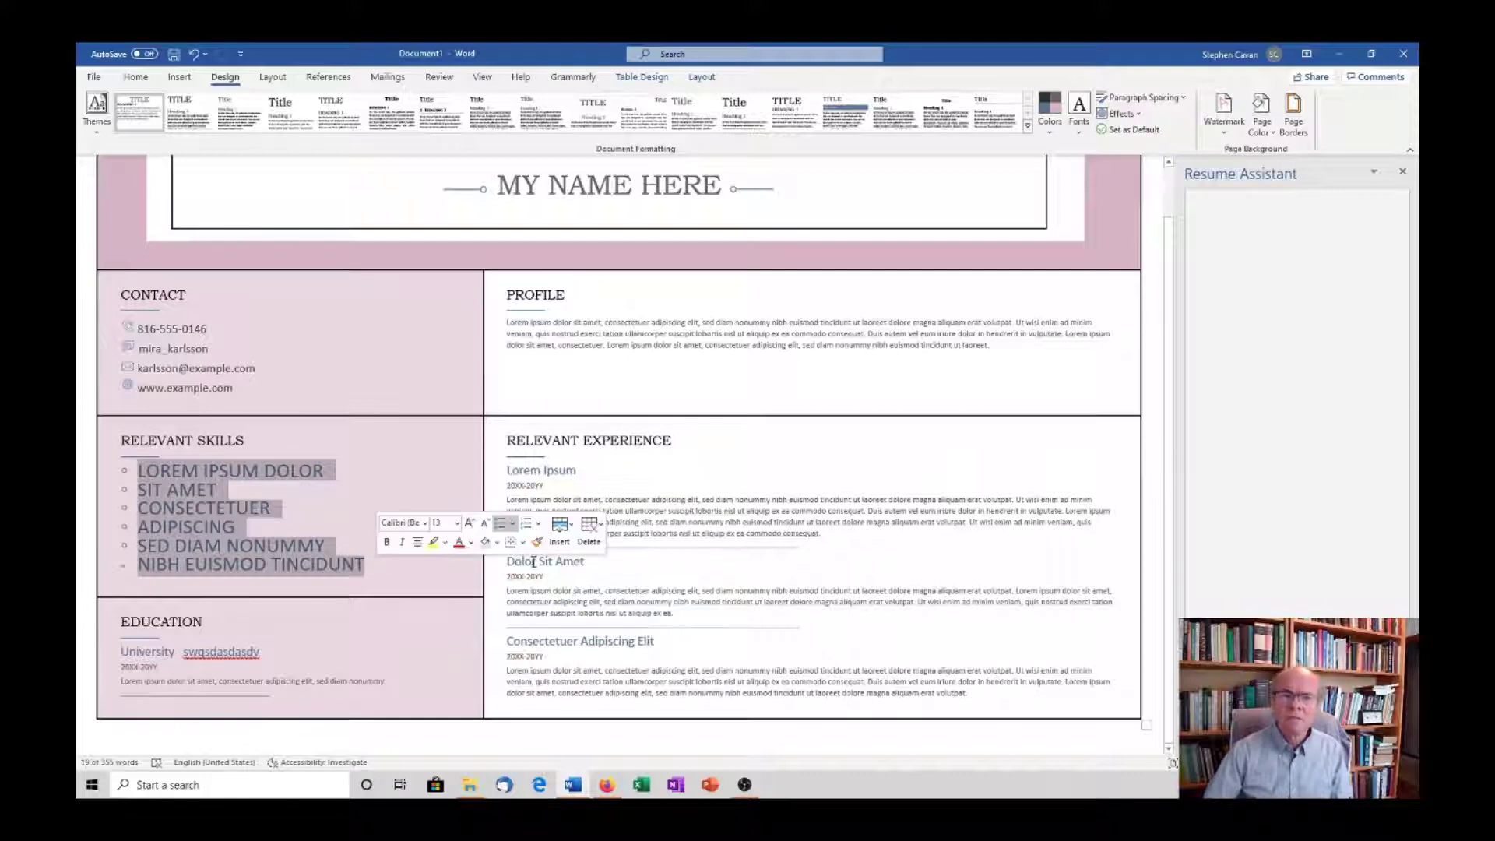
click(471, 542)
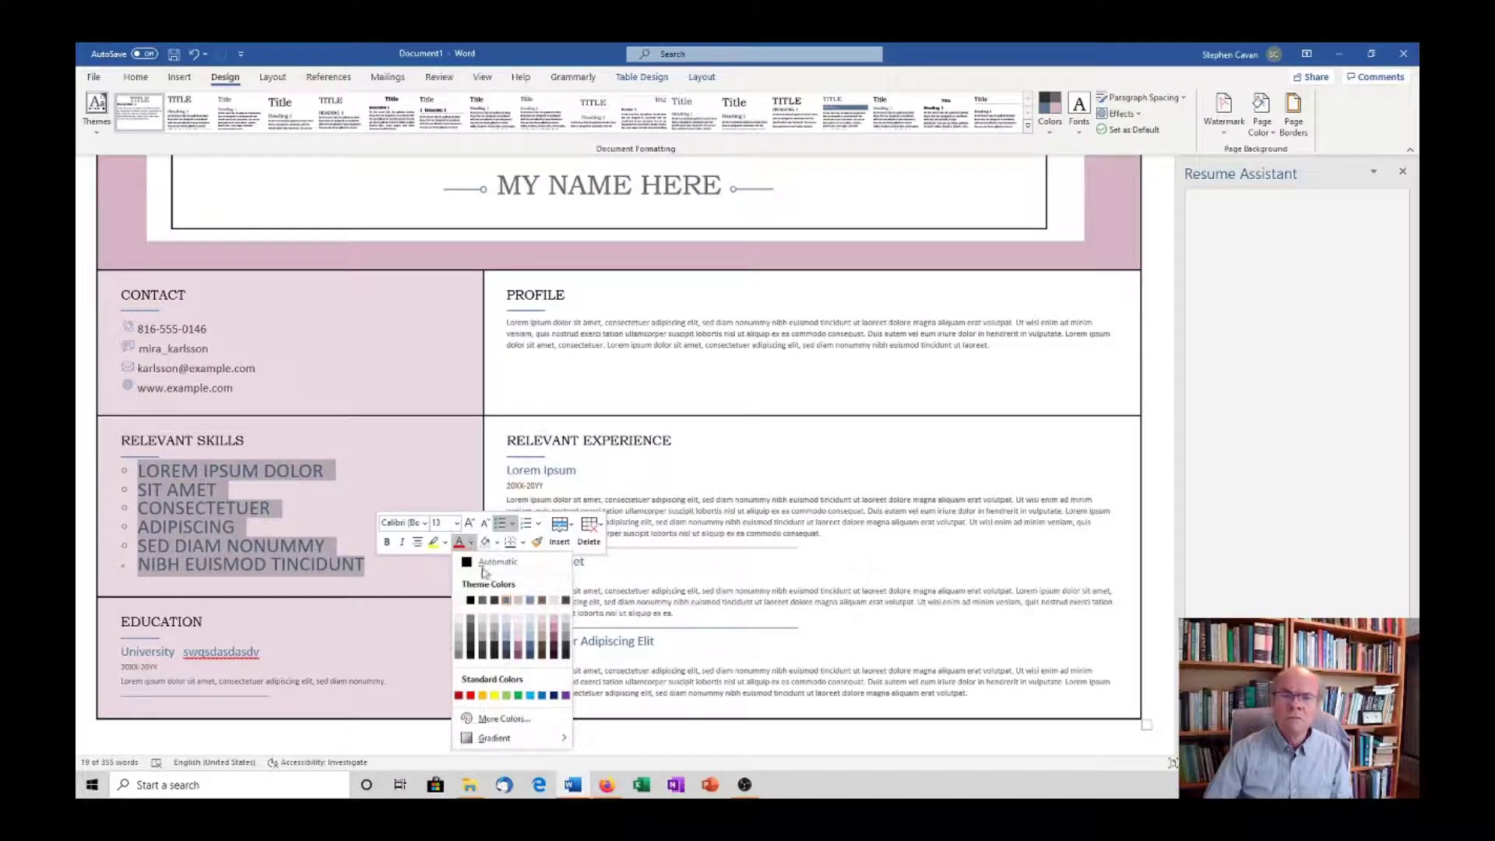
click(566, 696)
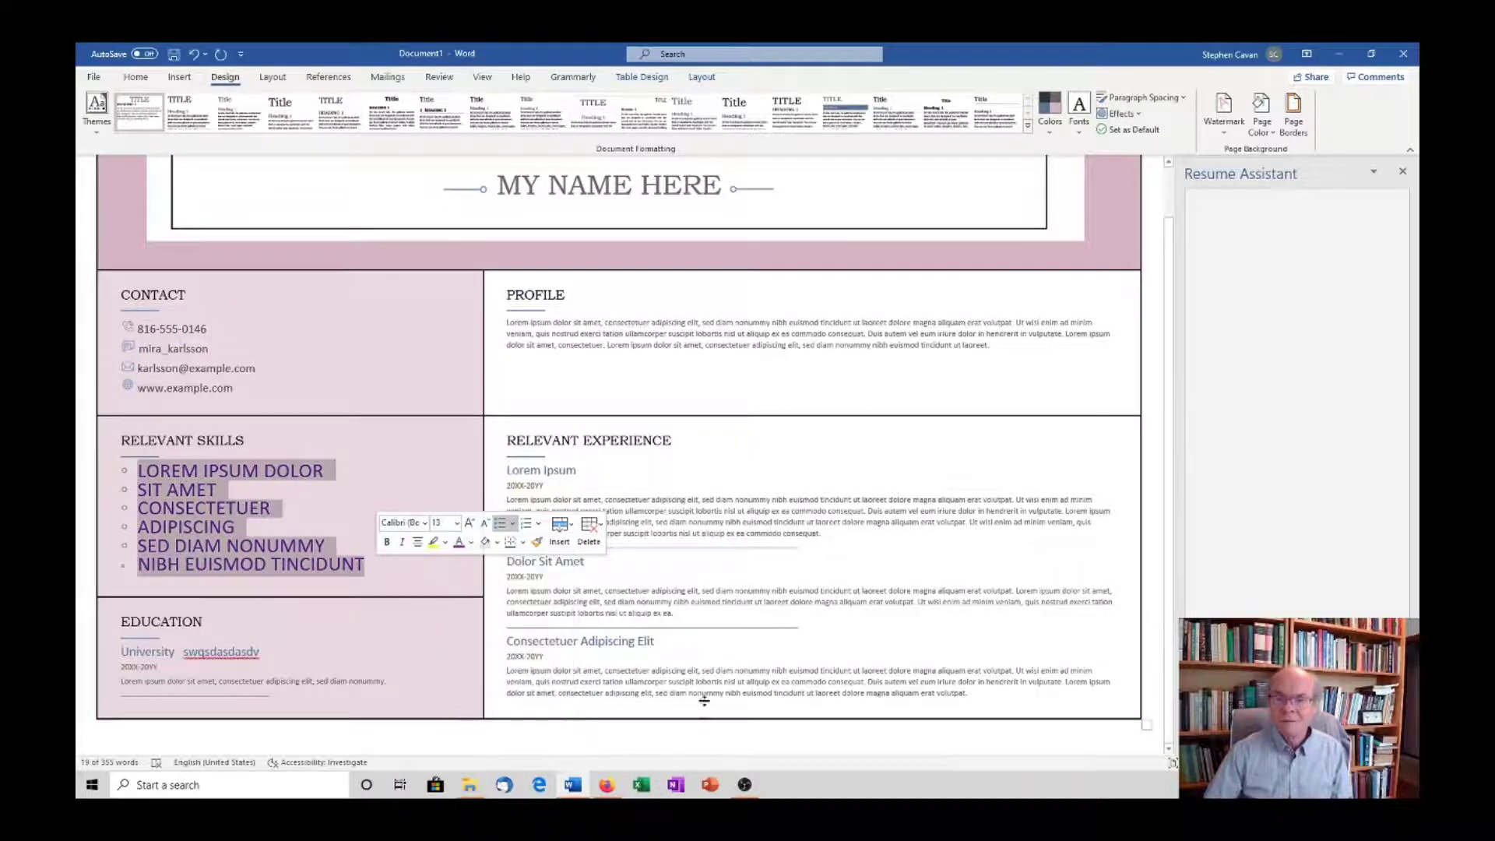
click(424, 447)
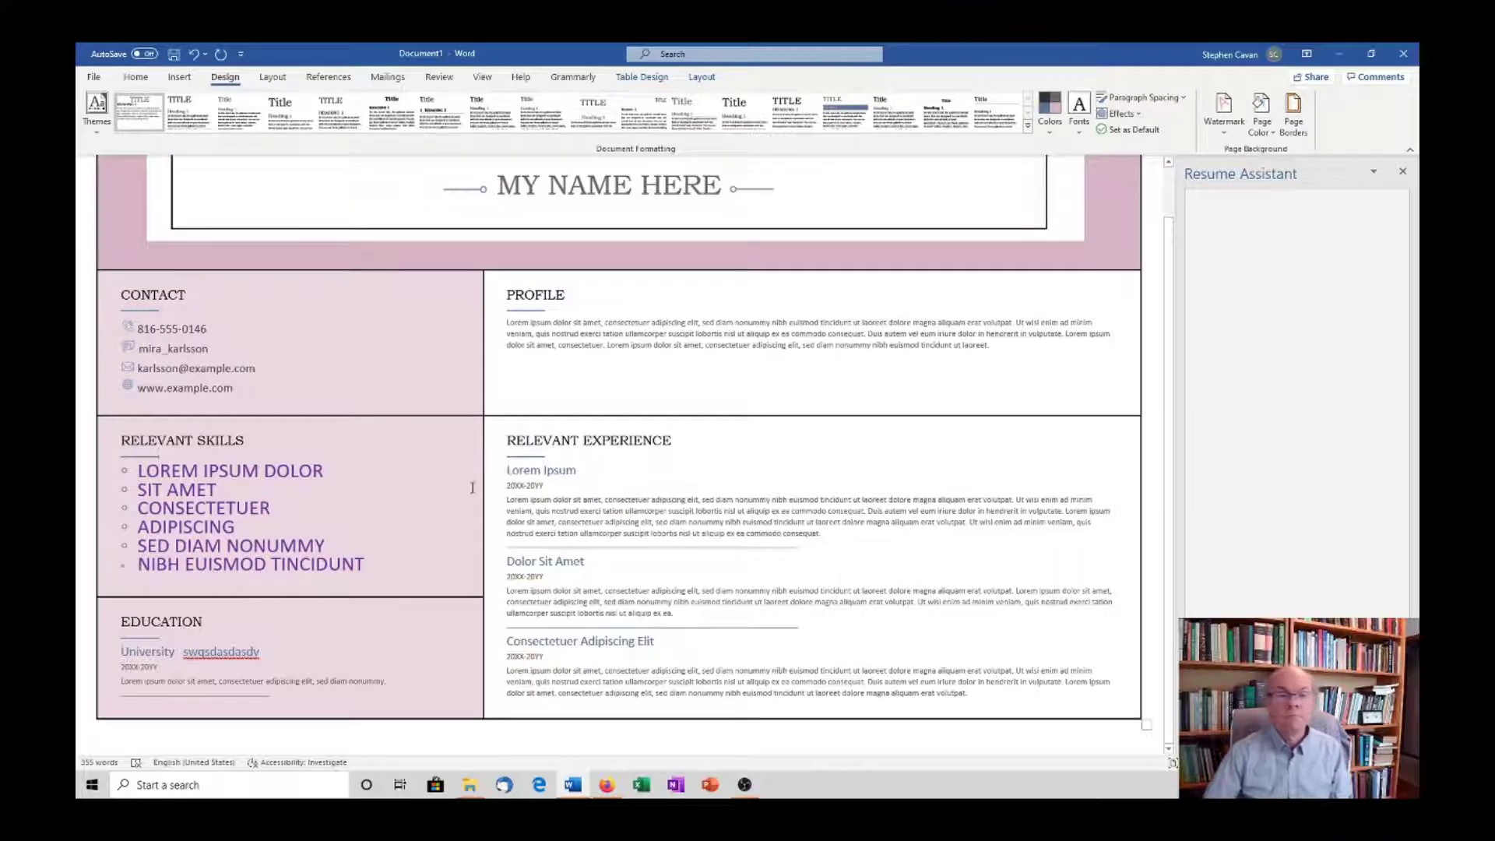
scroll(576, 380, up, 1)
scroll(610, 401, down, 1)
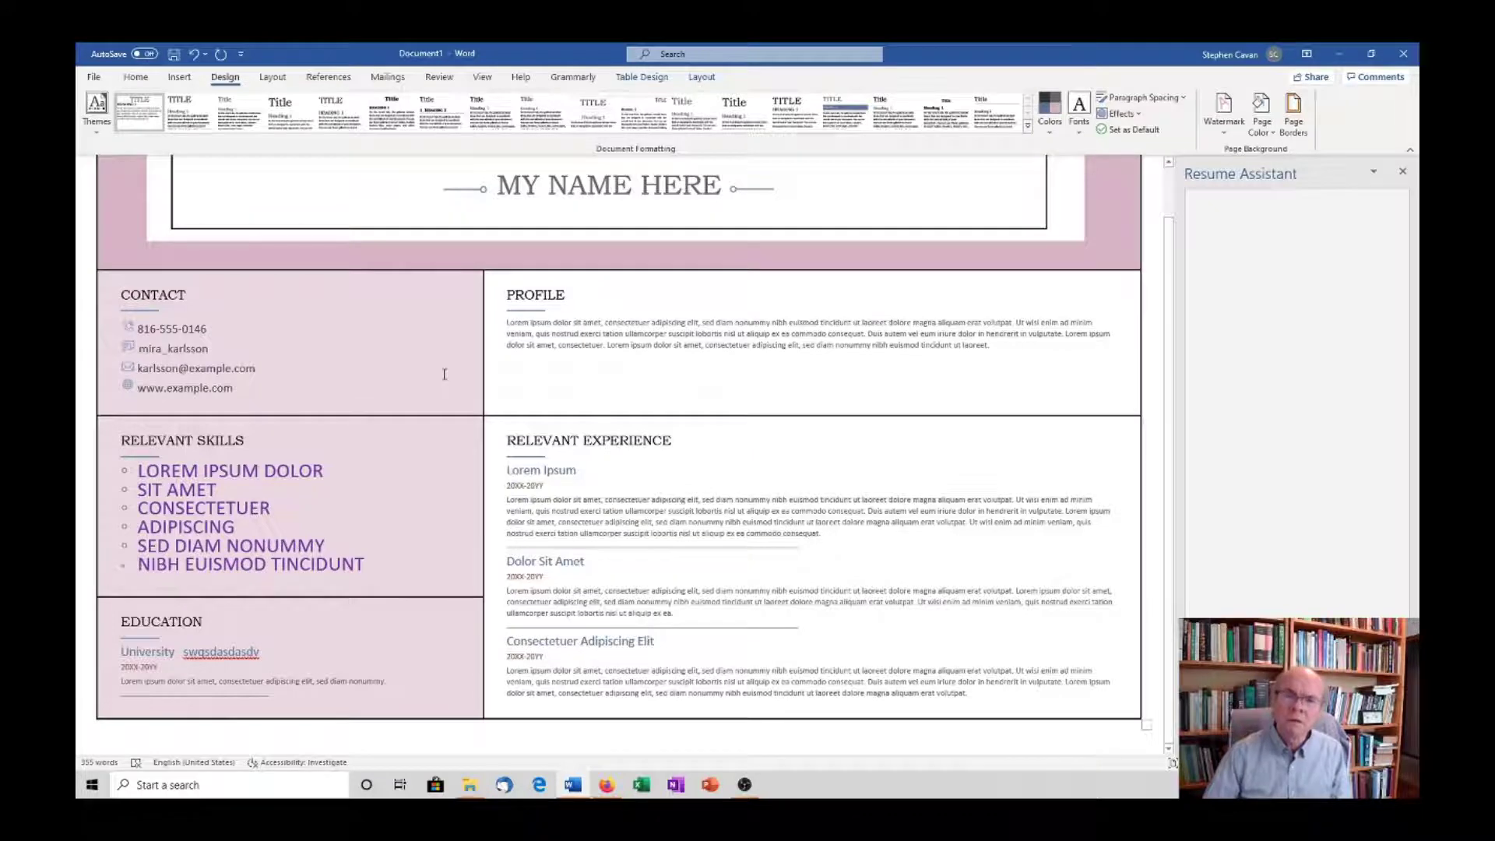
Select the placeholder paragraph in the Profile section.
triple_click(671, 377)
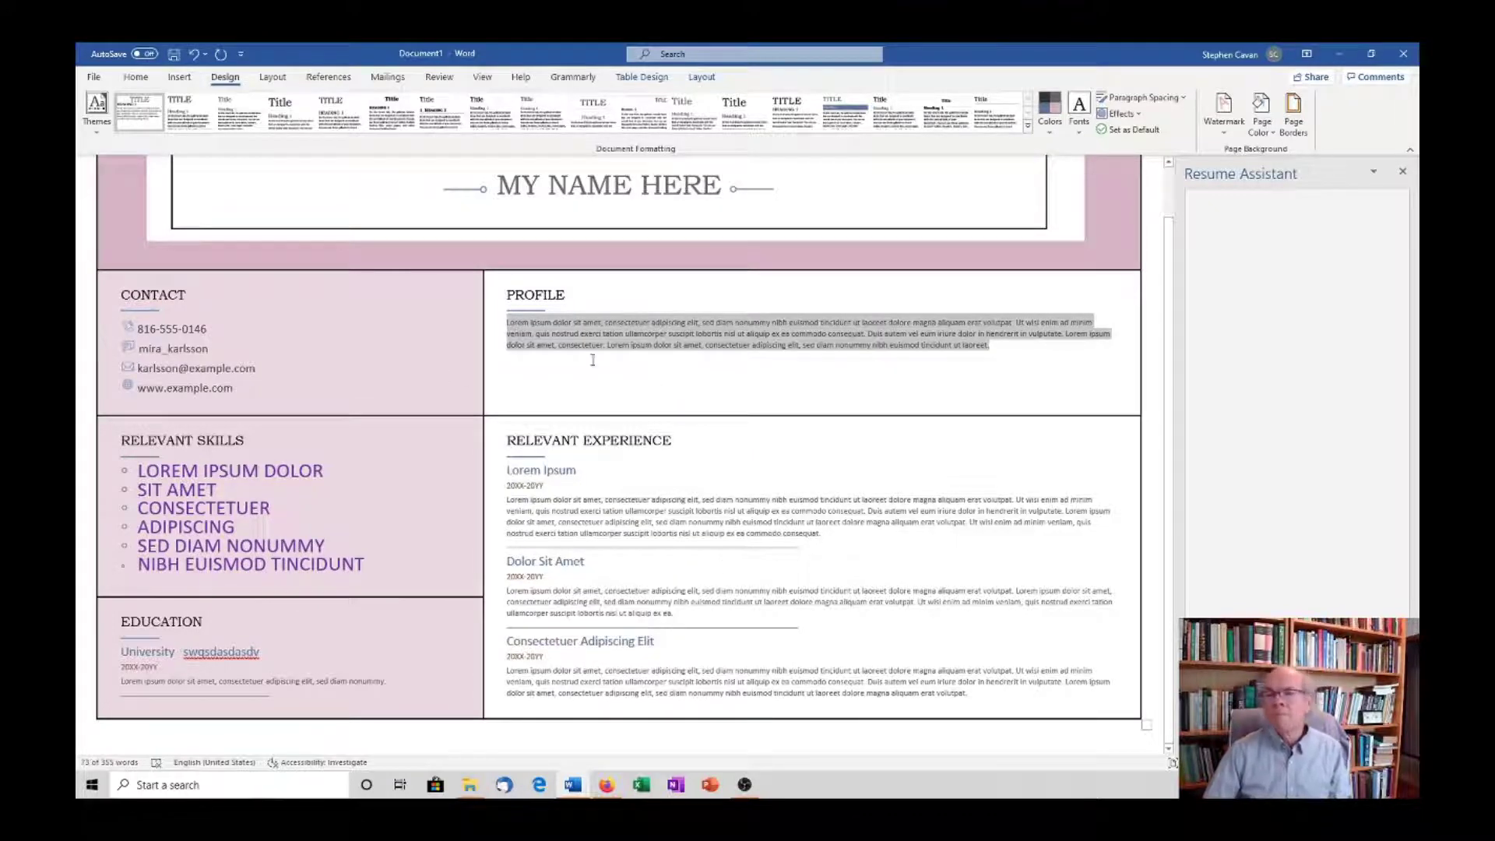